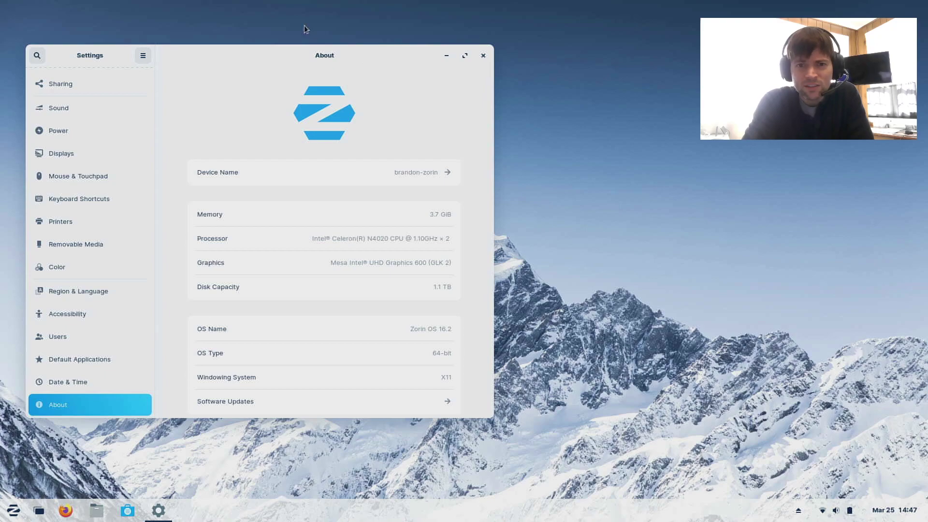
- Review the device, hardware and OS details on the About page of Settings, then close Settings
drag(209, 66, 228, 47)
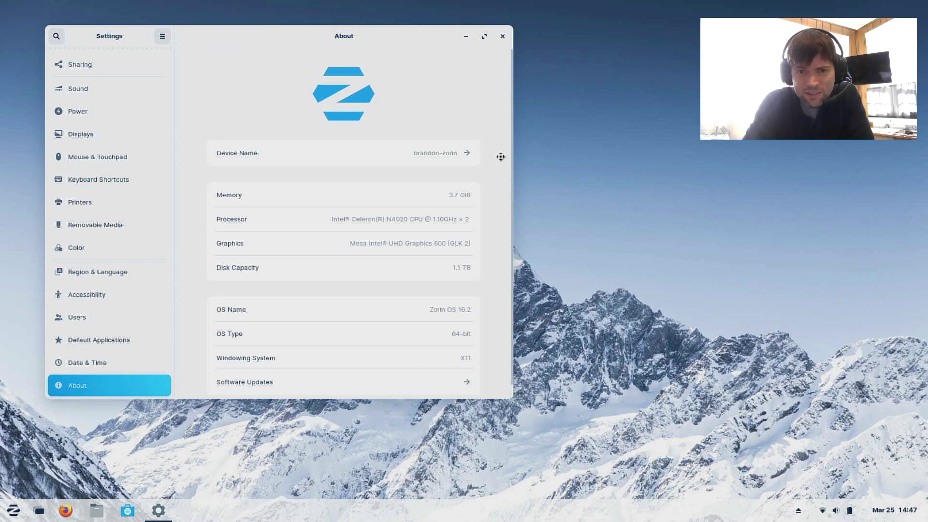
scroll(498, 153, down, 1)
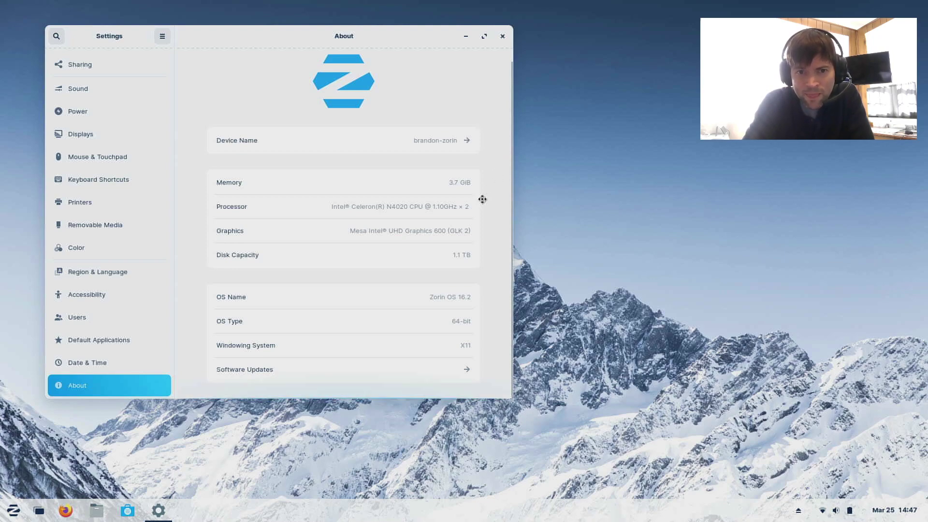
scroll(486, 235, up, 1)
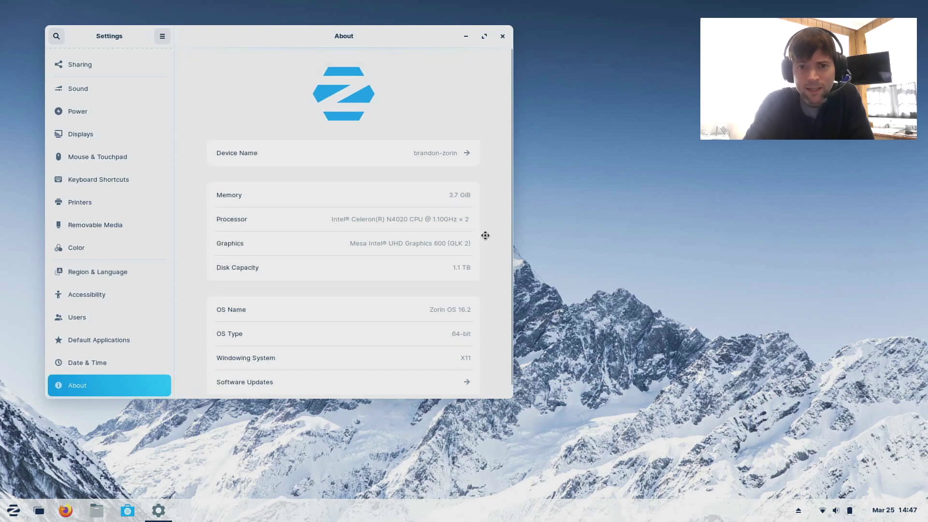
scroll(486, 234, down, 1)
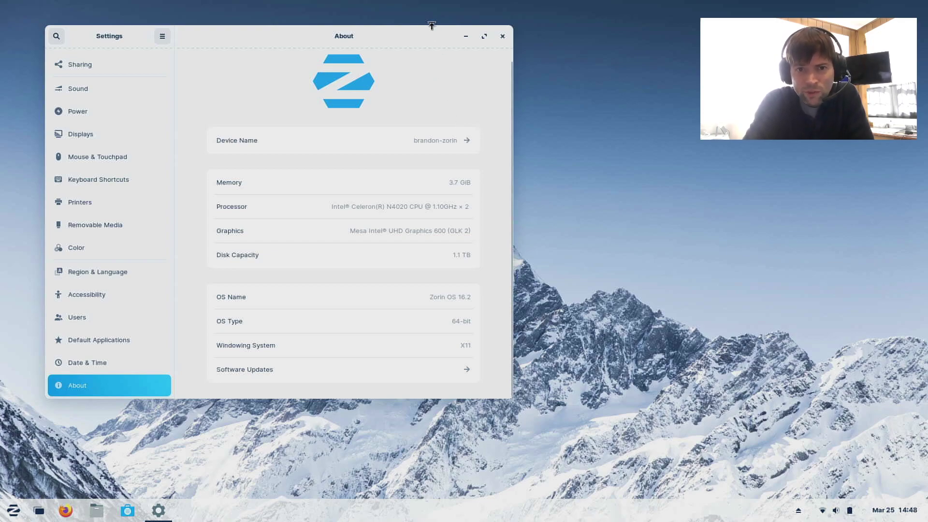
drag(432, 24, 489, 76)
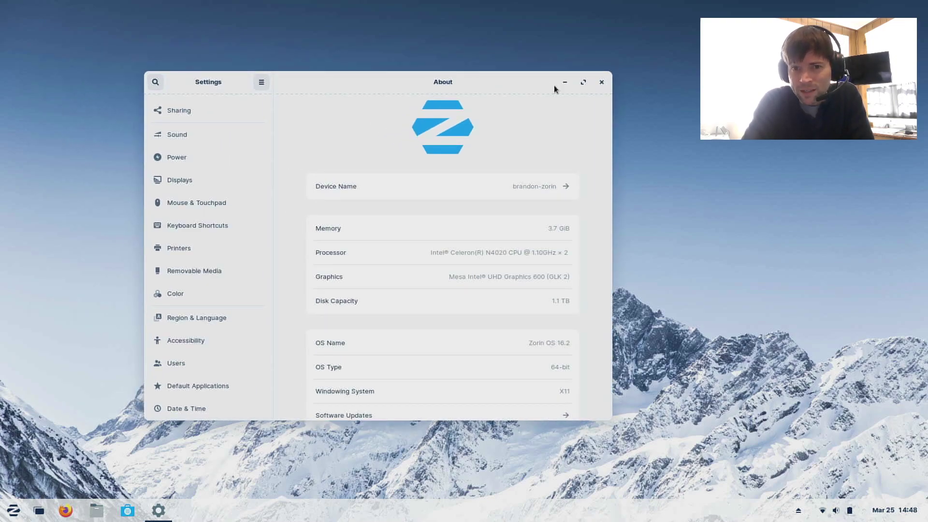
click(601, 83)
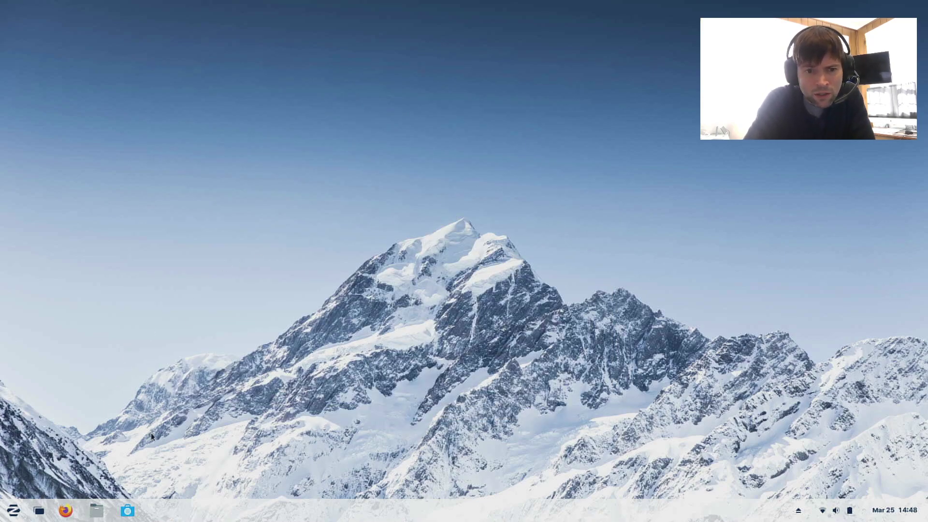
- Open the home folder in the file manager and move its window aside on the desktop
click(96, 510)
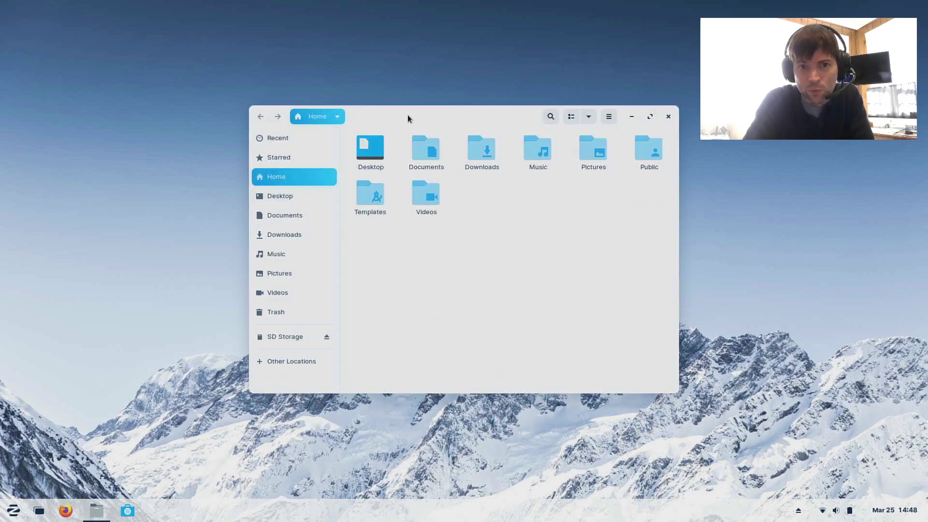
drag(411, 115, 195, 40)
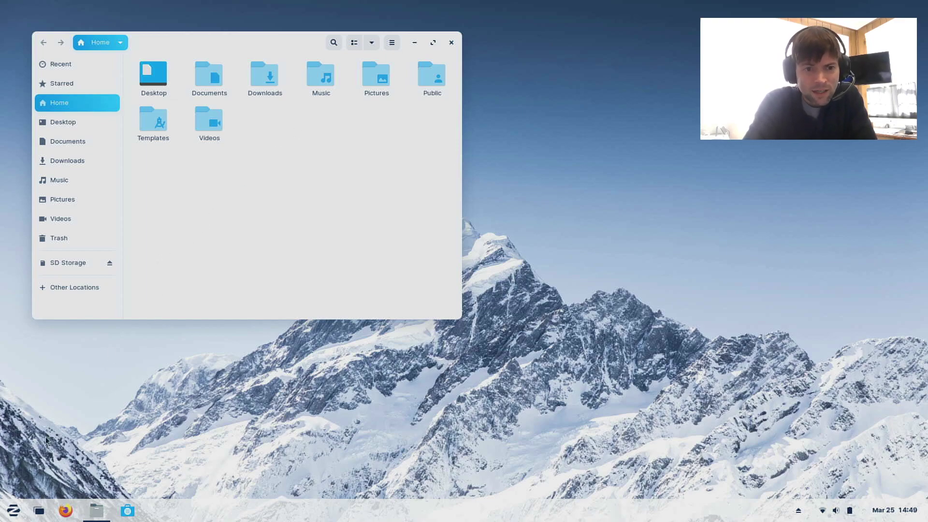
- Examine the preinstalled applications in the Games, Graphics, Internet and Office categories of the Zorin application launcher
click(6, 516)
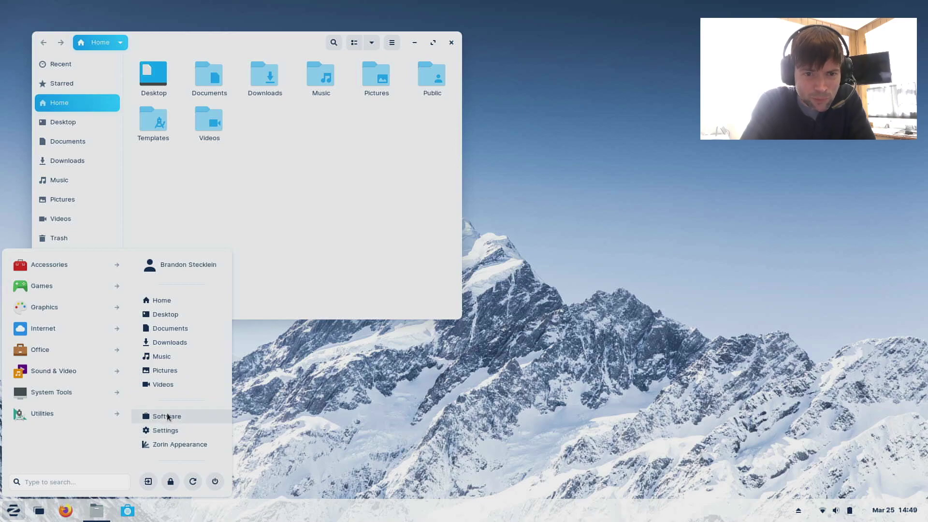
click(118, 286)
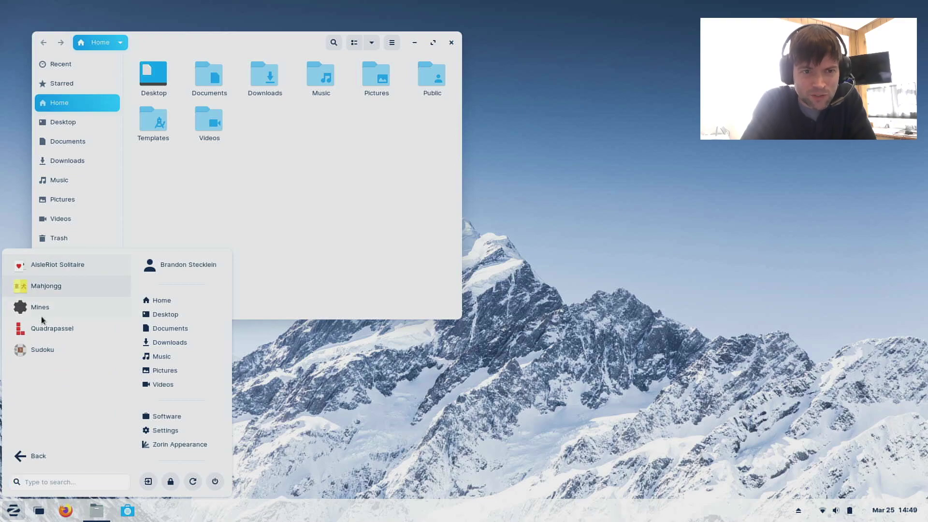
click(20, 457)
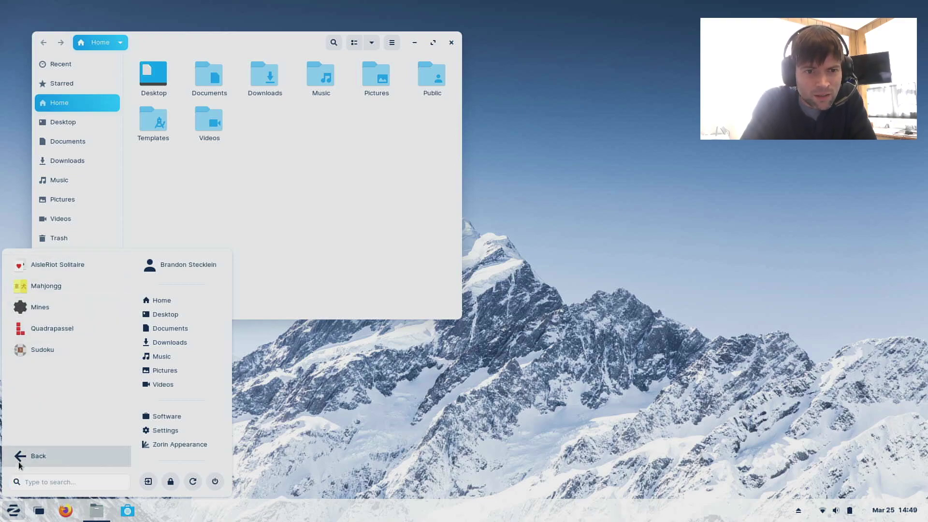
click(97, 307)
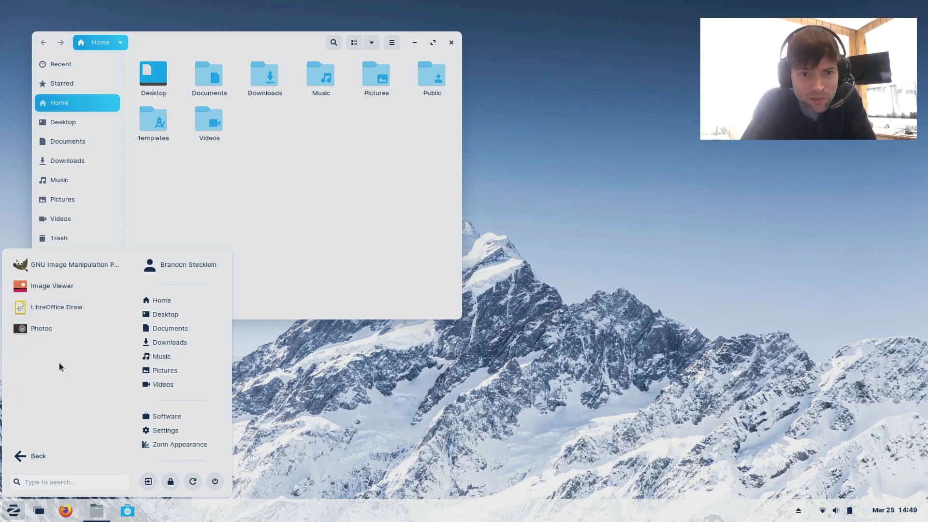
click(26, 457)
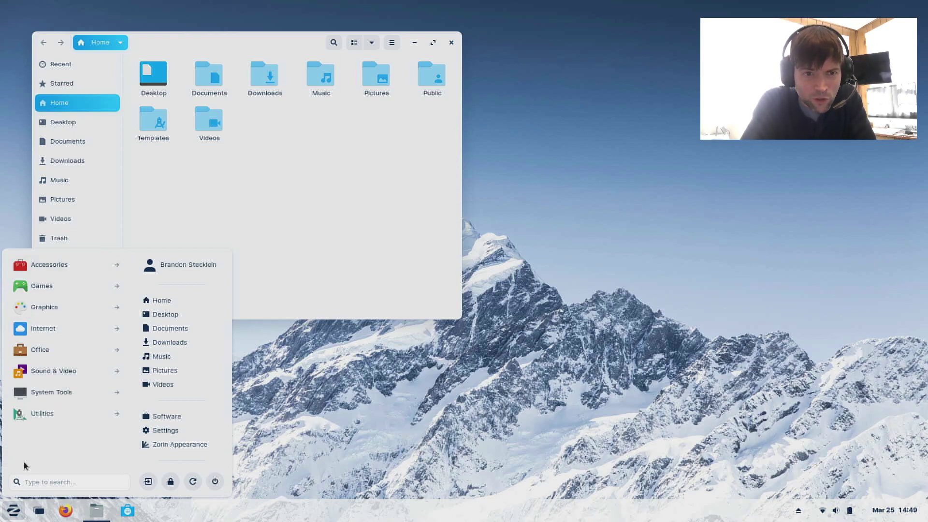
click(120, 329)
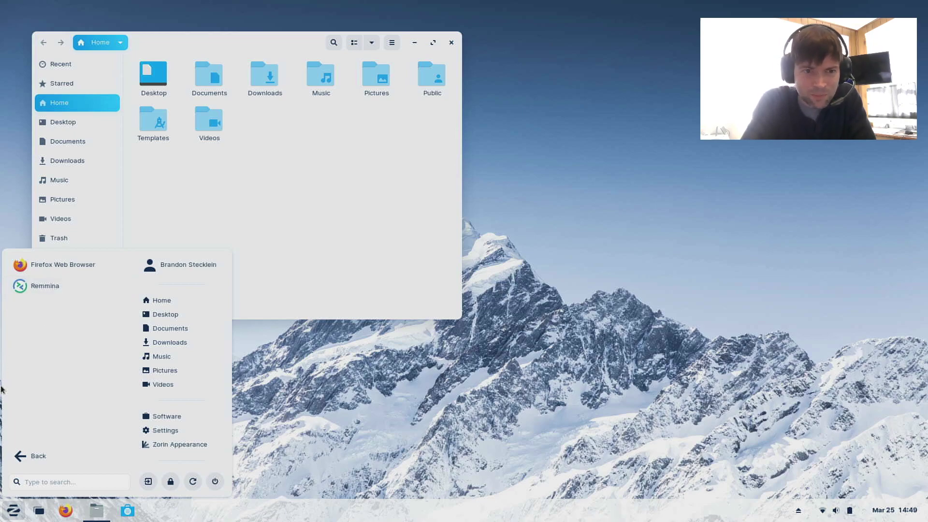
click(26, 457)
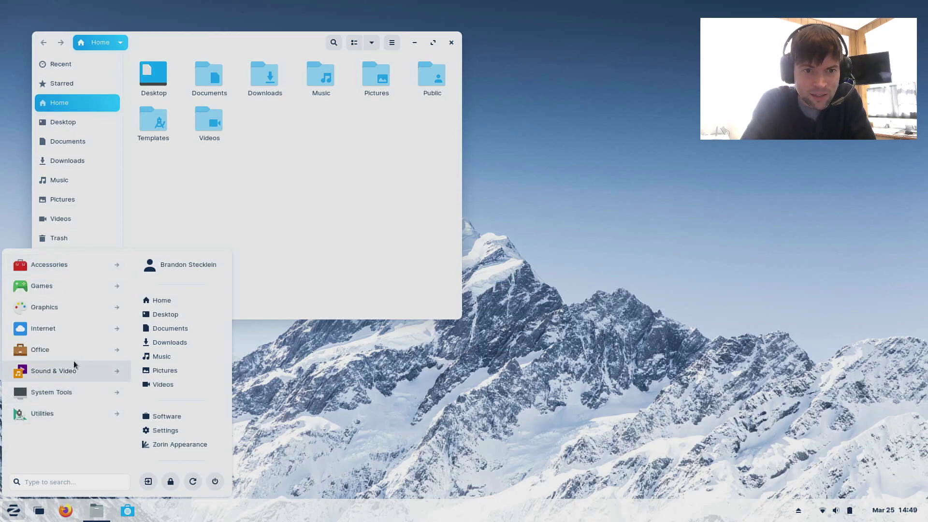
click(84, 349)
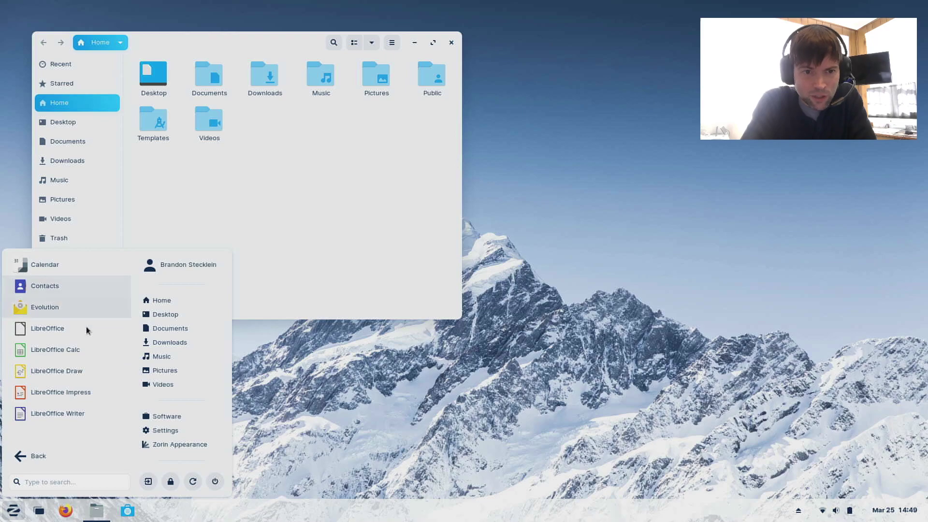
click(62, 456)
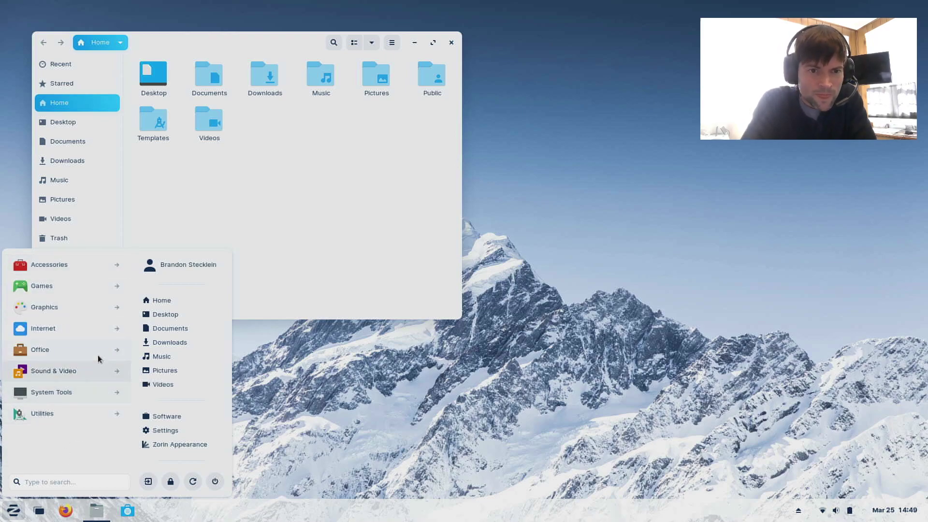
- Examine the preinstalled applications in the Sound & Video, System Tools and Utilities categories, then close the launcher
click(92, 380)
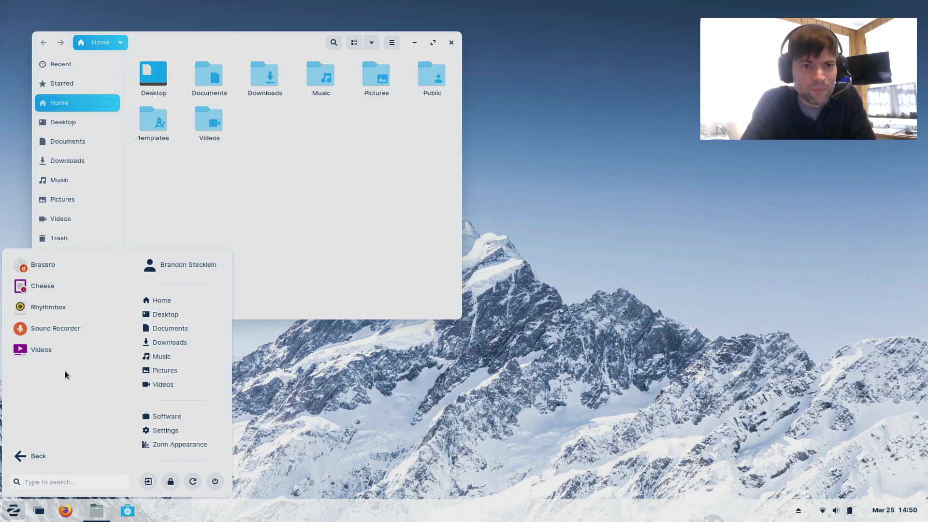
click(31, 456)
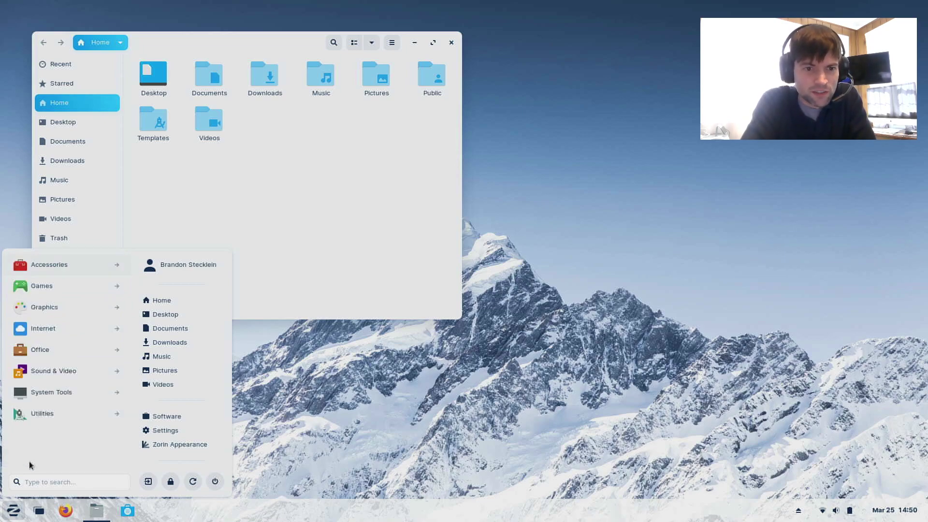
click(70, 391)
scroll(70, 393, down, 2)
scroll(70, 393, up, 2)
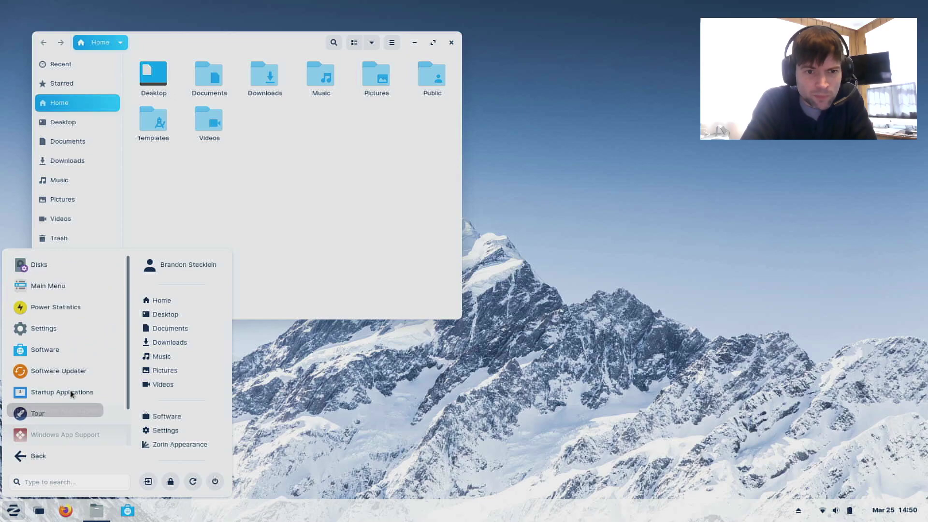
click(38, 456)
click(54, 413)
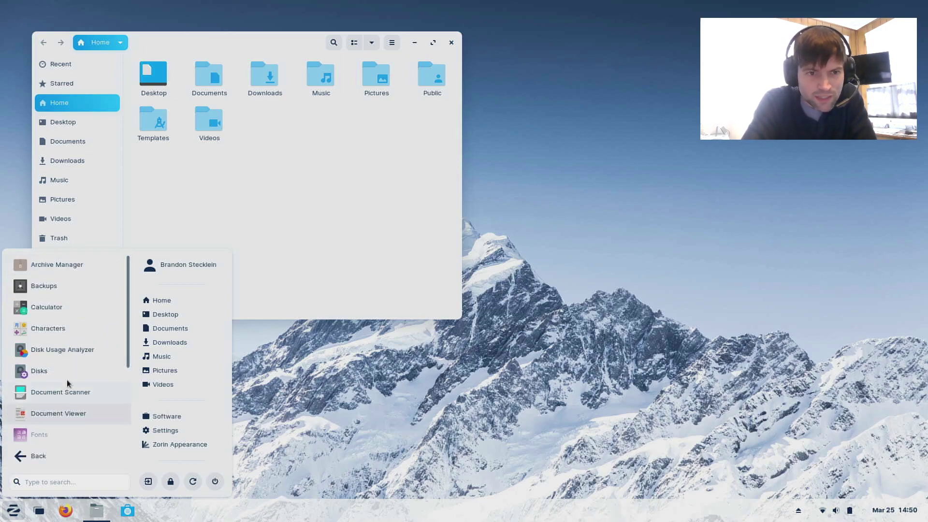
scroll(83, 343, down, 3)
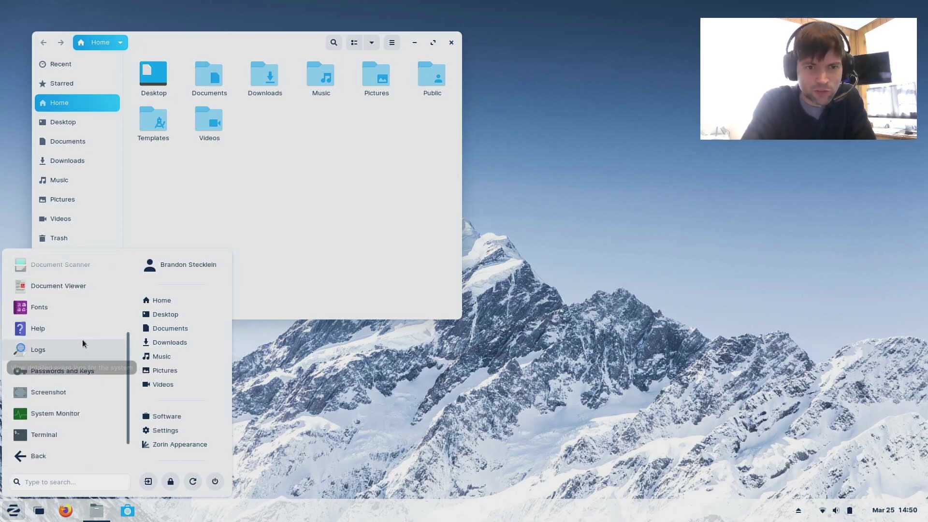
scroll(82, 341, up, 3)
click(235, 236)
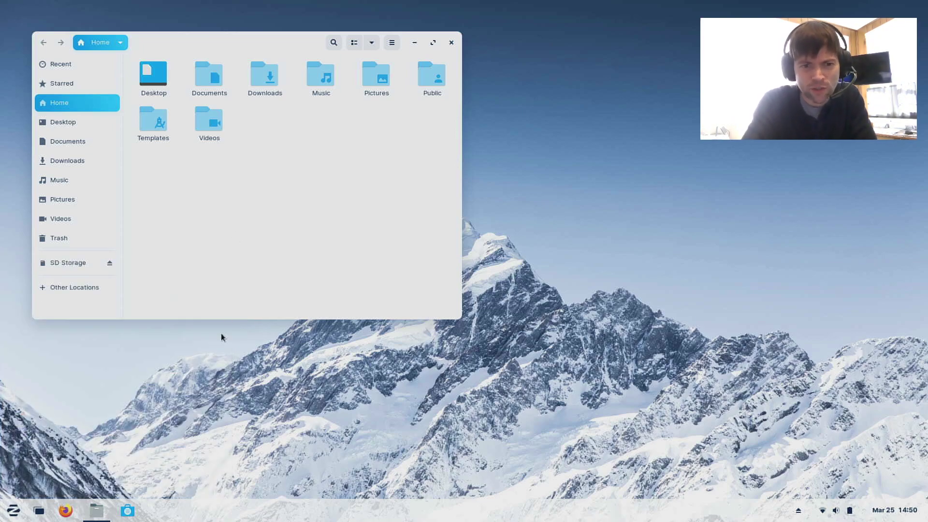
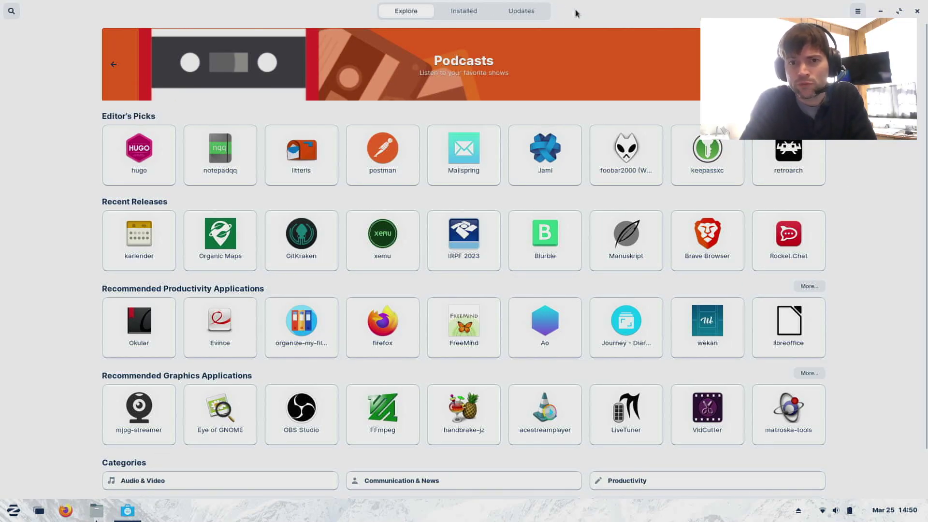
- Search the Software store for "steam" and start installing Steam from the Flathub source
drag(565, 44, 369, 32)
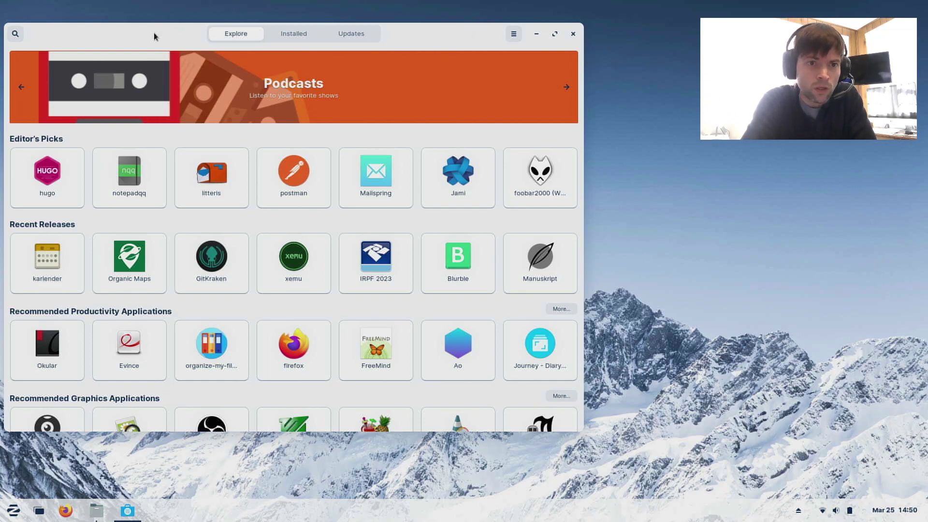
click(19, 37)
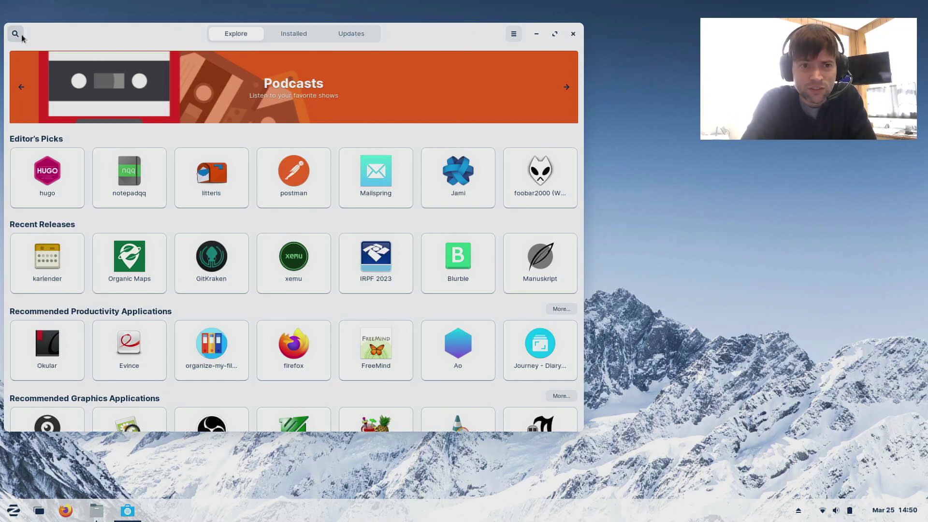
text(steam)
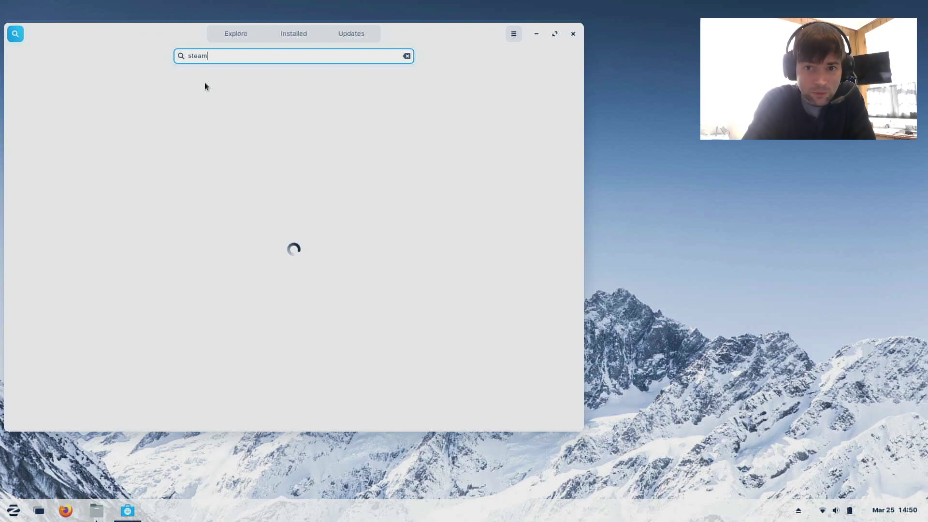
drag(420, 29, 448, 37)
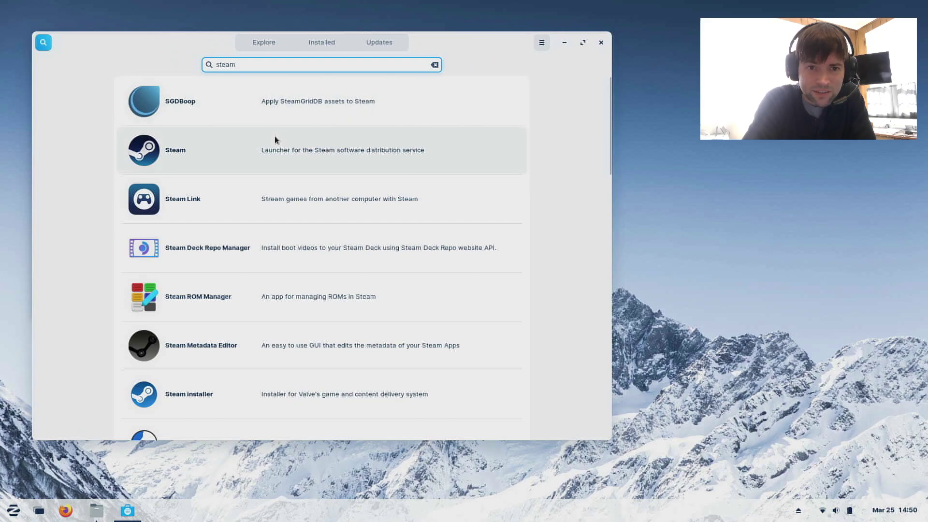
click(261, 150)
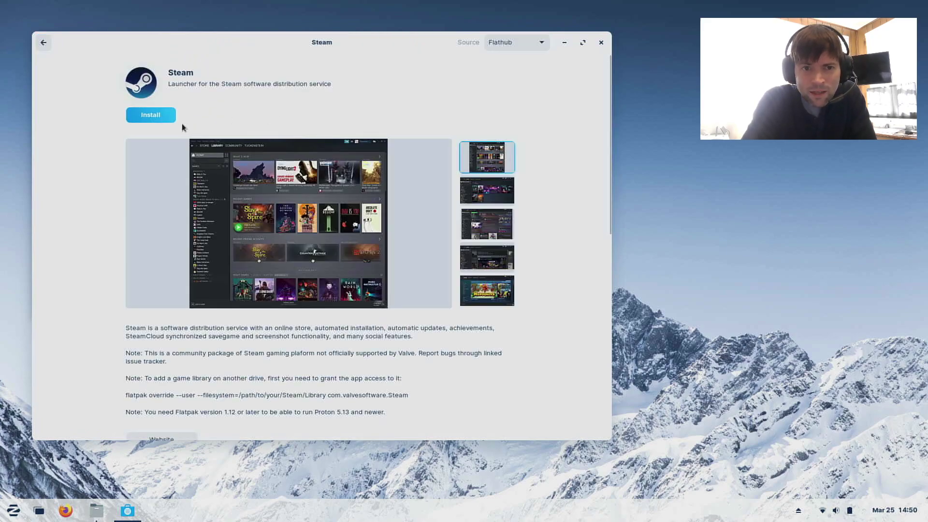
click(159, 116)
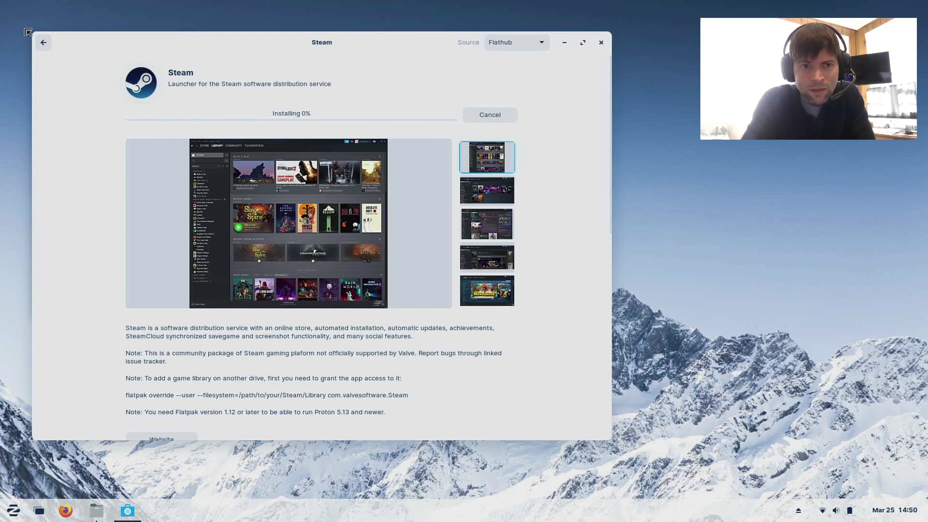
click(43, 43)
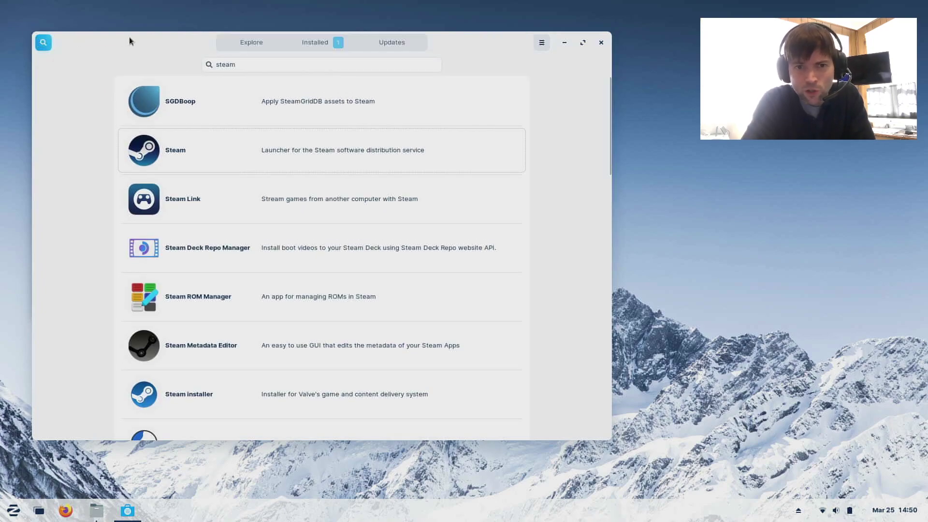
- Search the store for "chrome" and start installing Google Chrome
double_click(225, 65)
text(chrome)
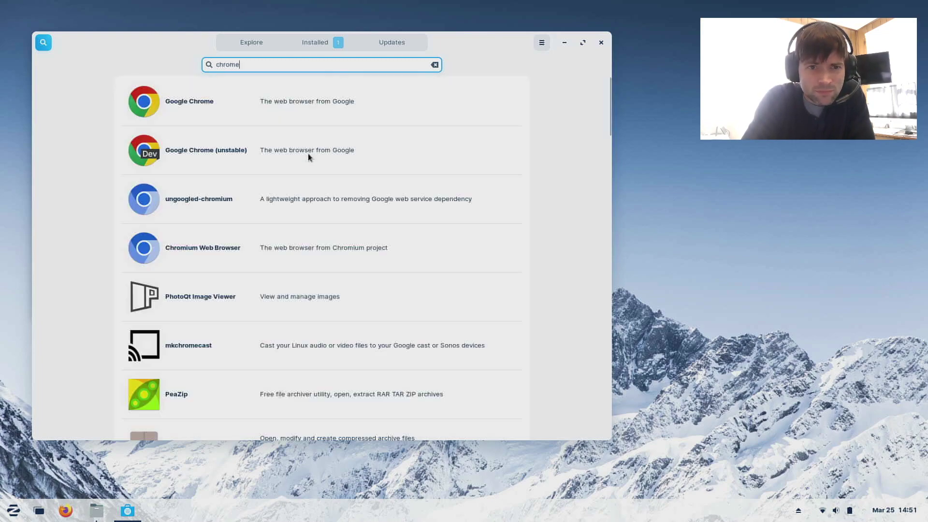
click(286, 116)
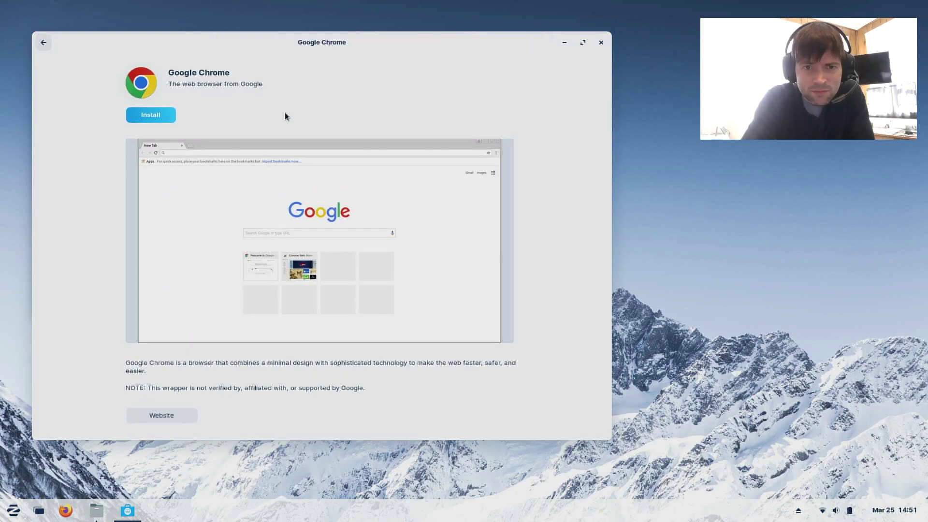
click(158, 117)
click(43, 43)
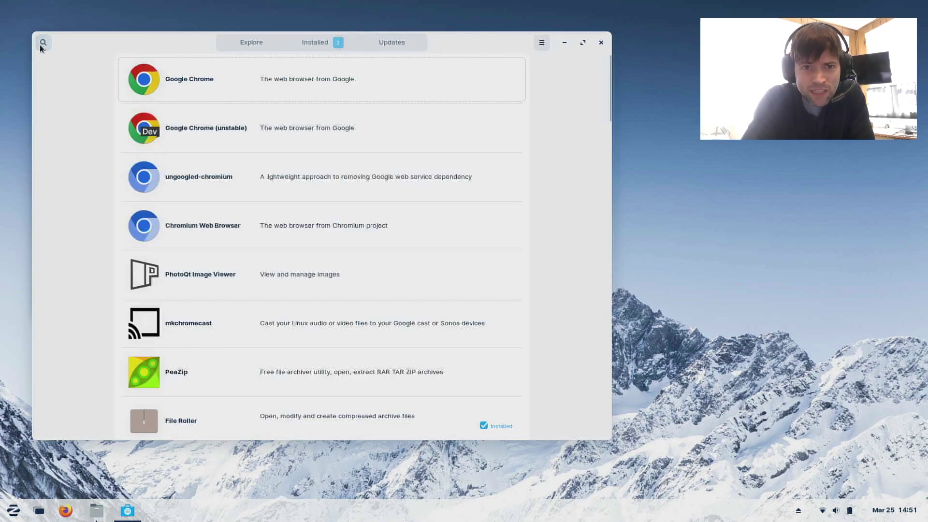
- Search the store for "vlc", start installing VLC from the Flathub source, and close the store
double_click(236, 66)
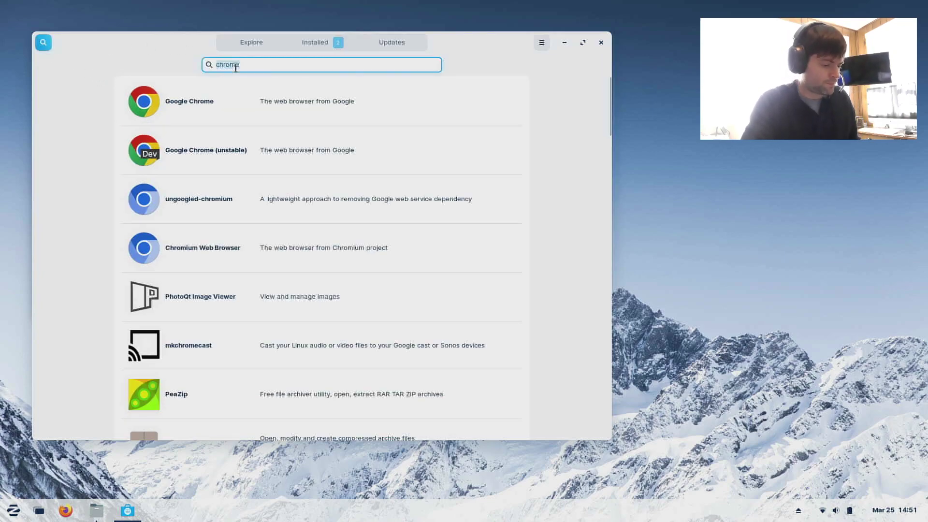
text(vic)
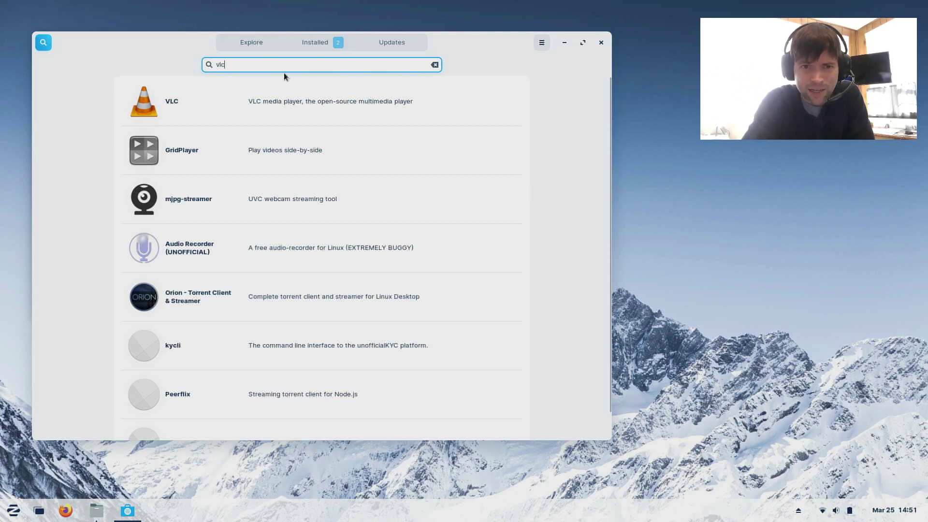
click(259, 101)
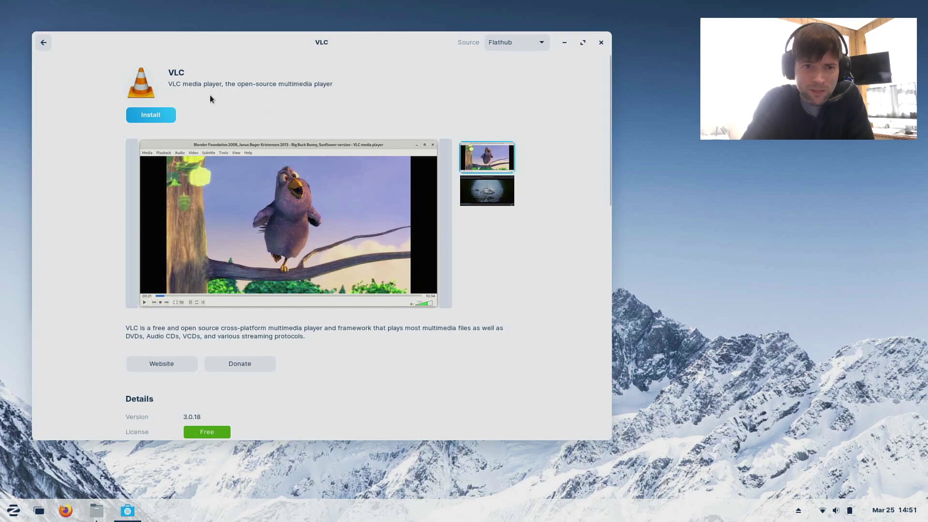
click(139, 119)
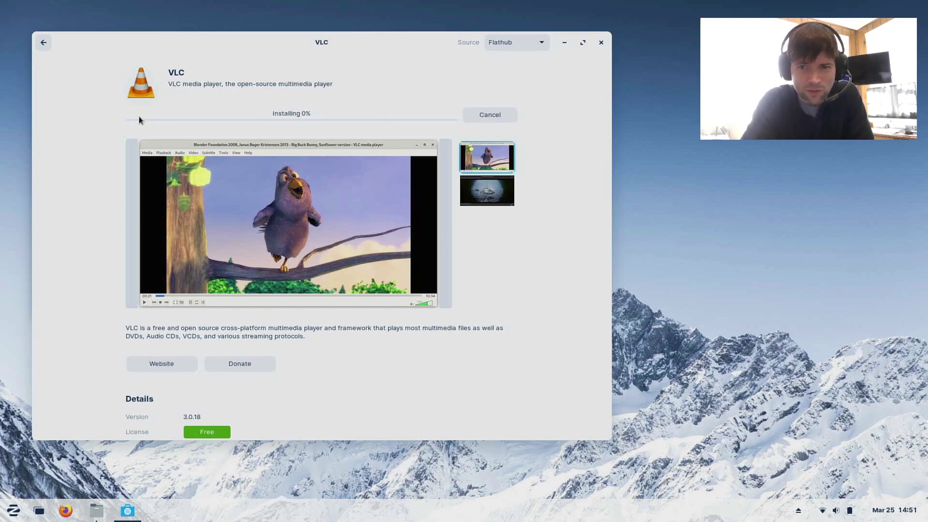
click(43, 43)
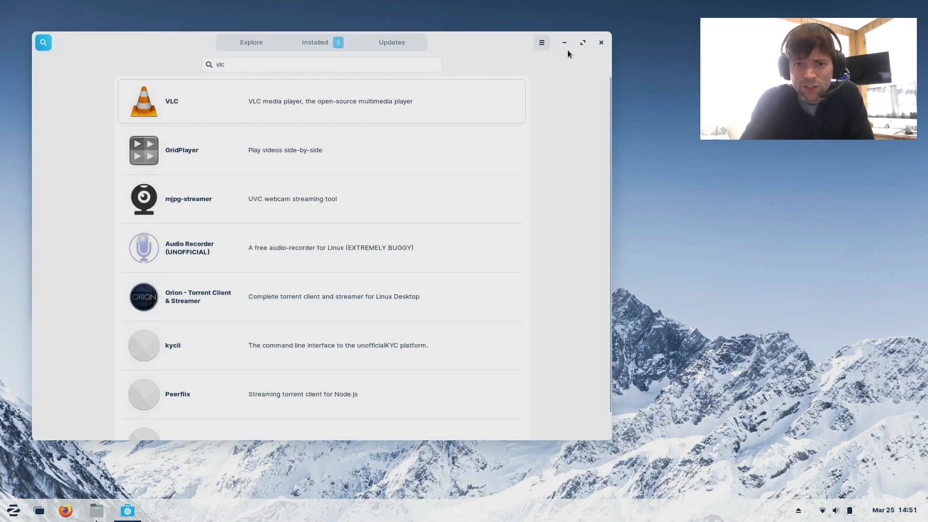
click(600, 42)
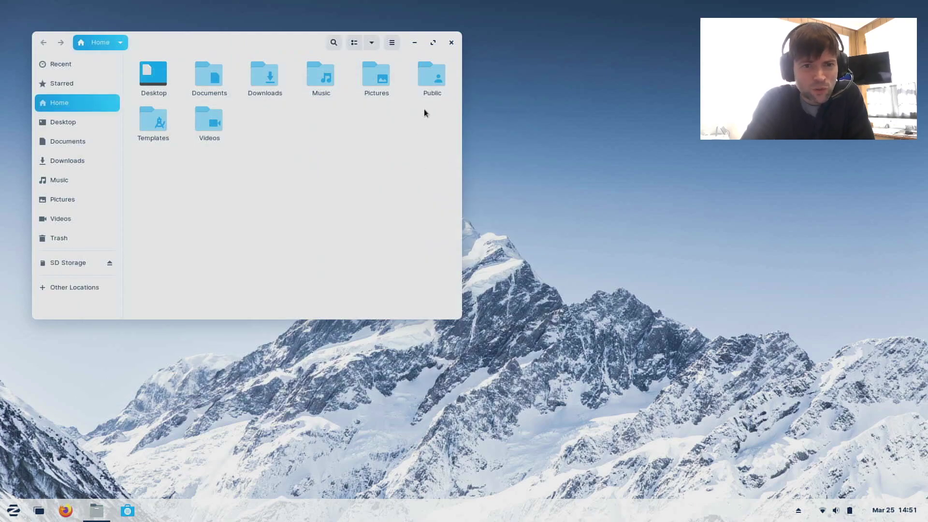
- Open the Zorin Appearance settings from the application launcher and reposition the window over the desktop
click(501, 131)
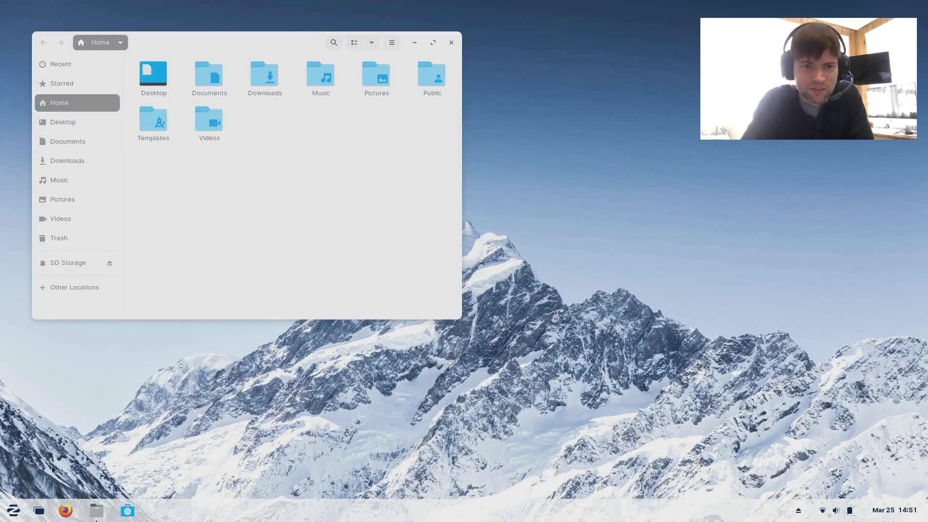
click(6, 514)
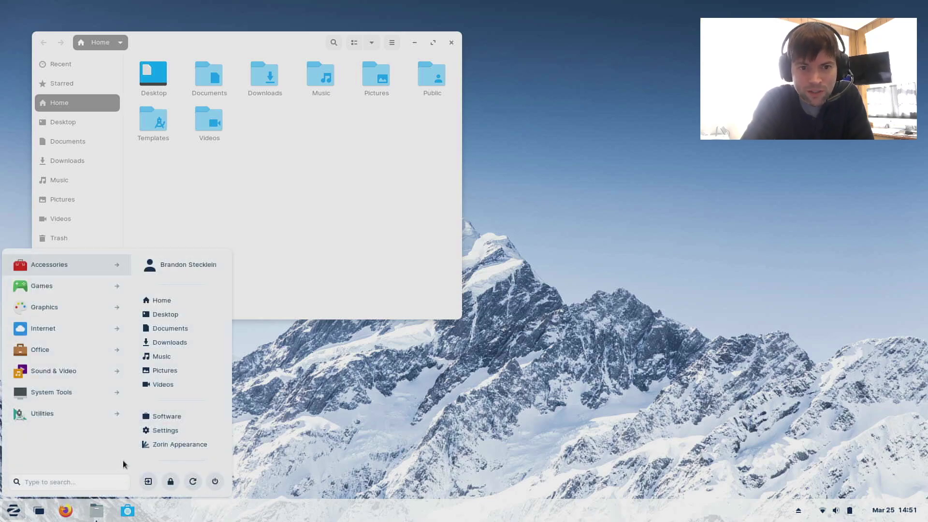
click(197, 445)
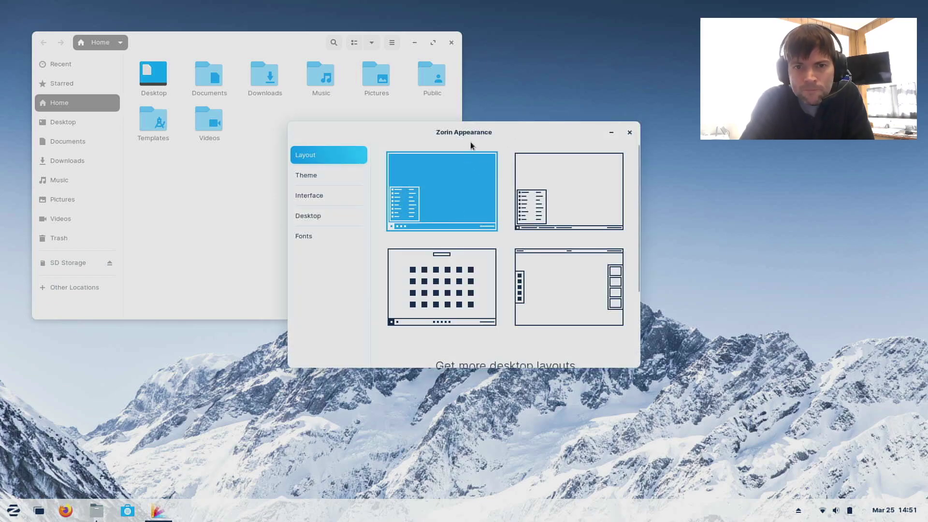
drag(487, 133, 442, 103)
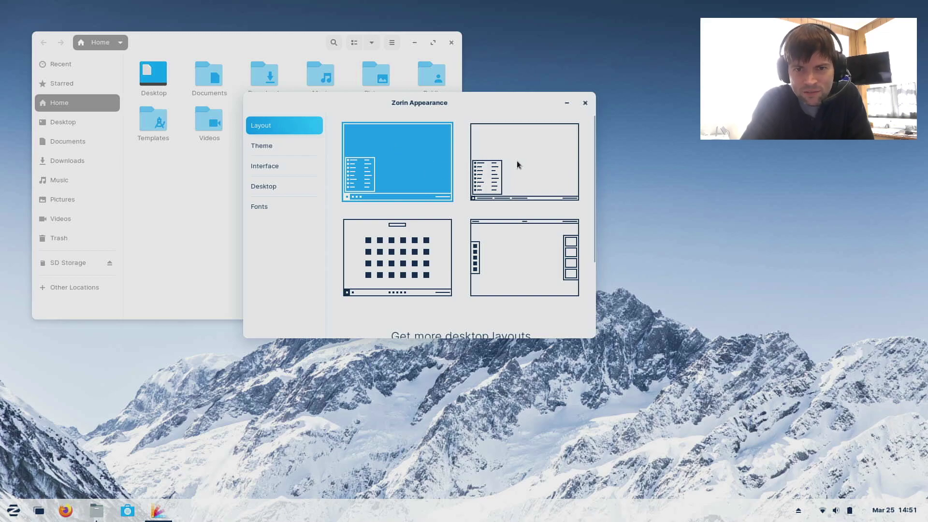
- Apply the Windows List-like desktop layout and try its taskbar with Files and a new Firefox window, returning to Zorin Appearance
click(478, 175)
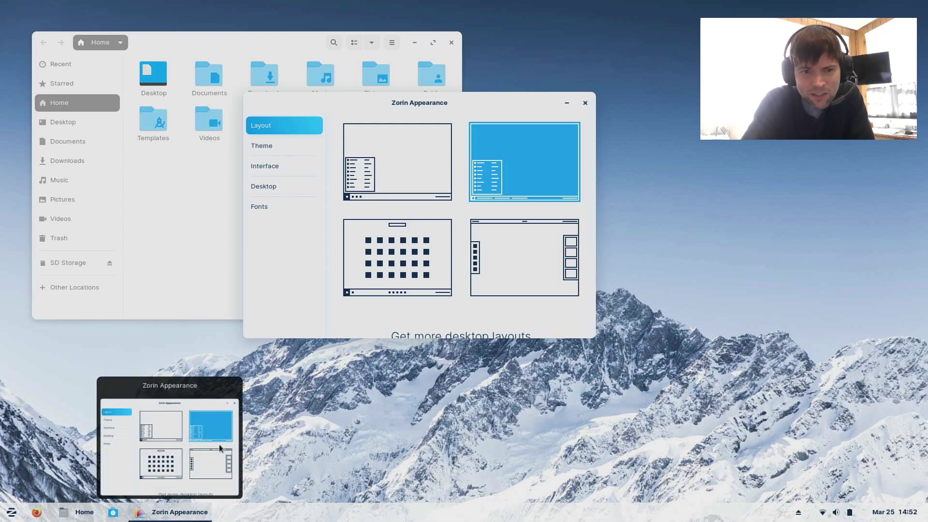
click(193, 257)
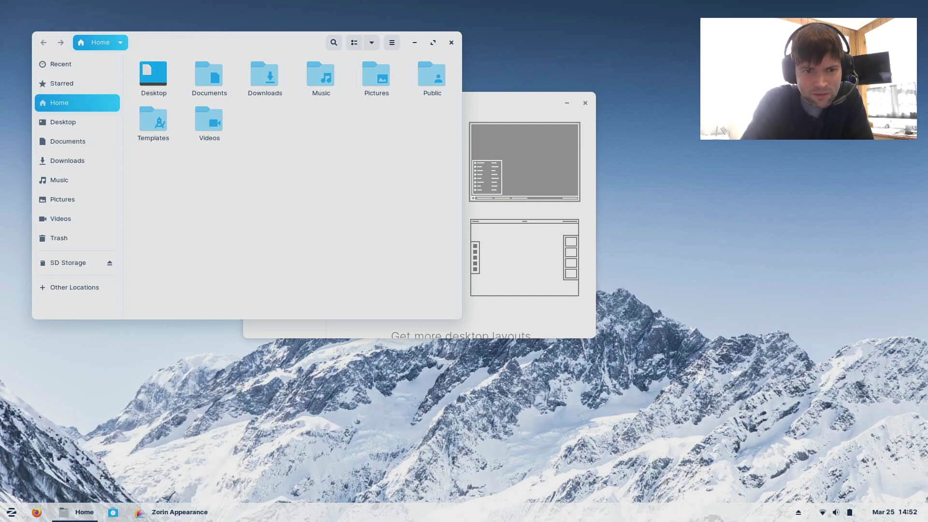
click(33, 512)
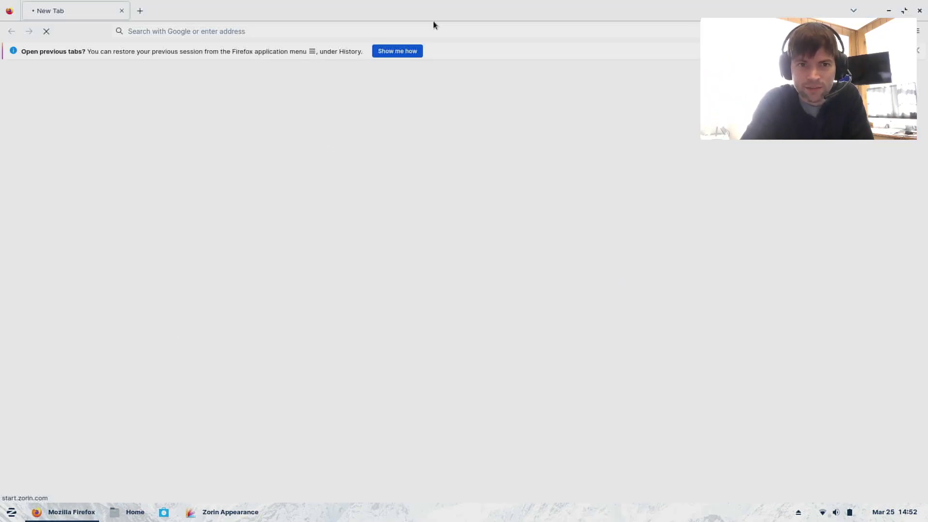
drag(419, 13, 310, 155)
click(487, 101)
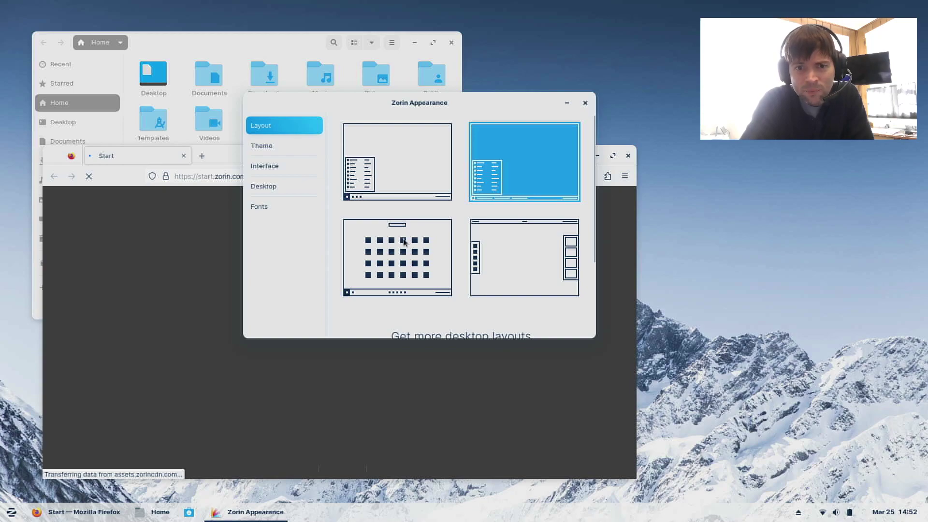
- Apply the ChromeOS-like desktop layout and look through its full-screen application grid
click(404, 242)
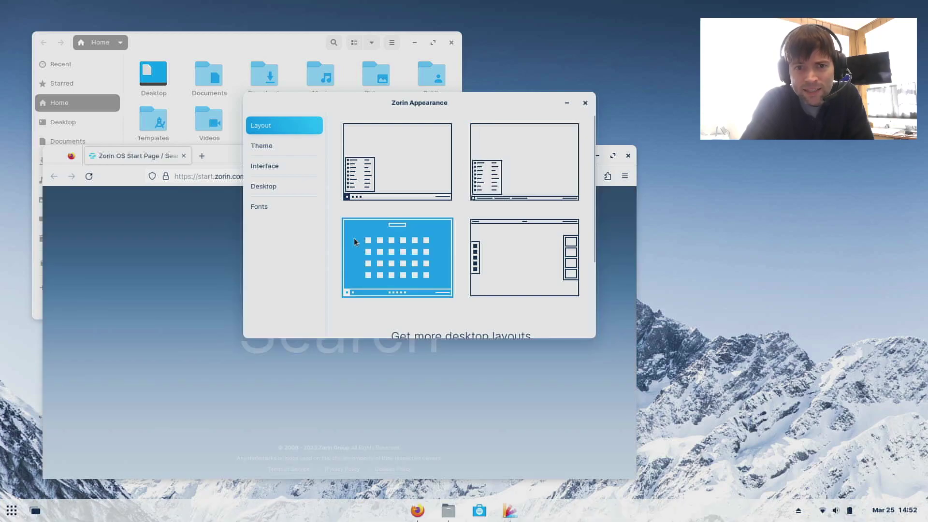
click(17, 515)
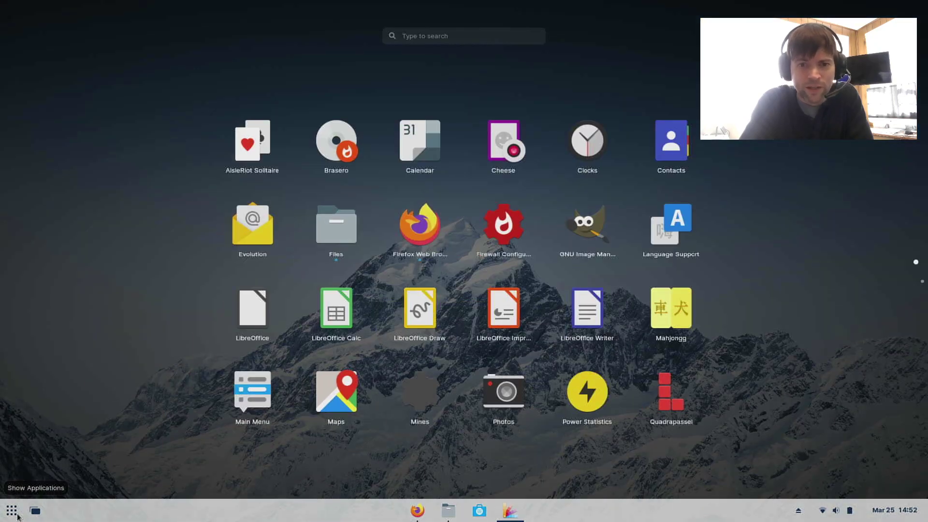
click(17, 515)
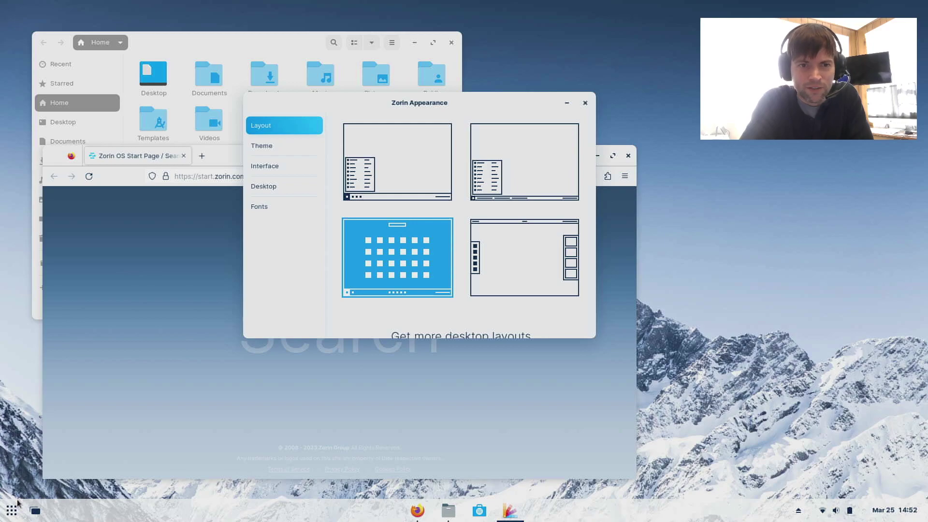
click(17, 516)
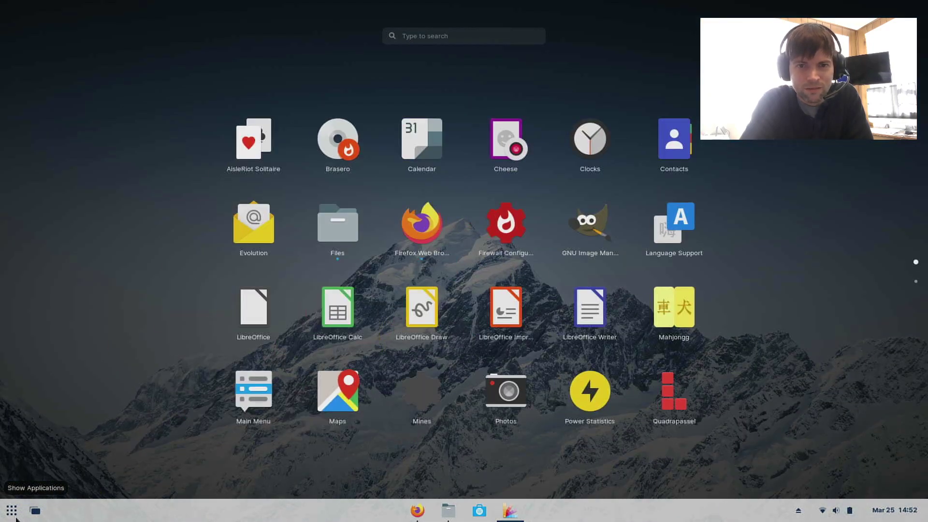
click(16, 516)
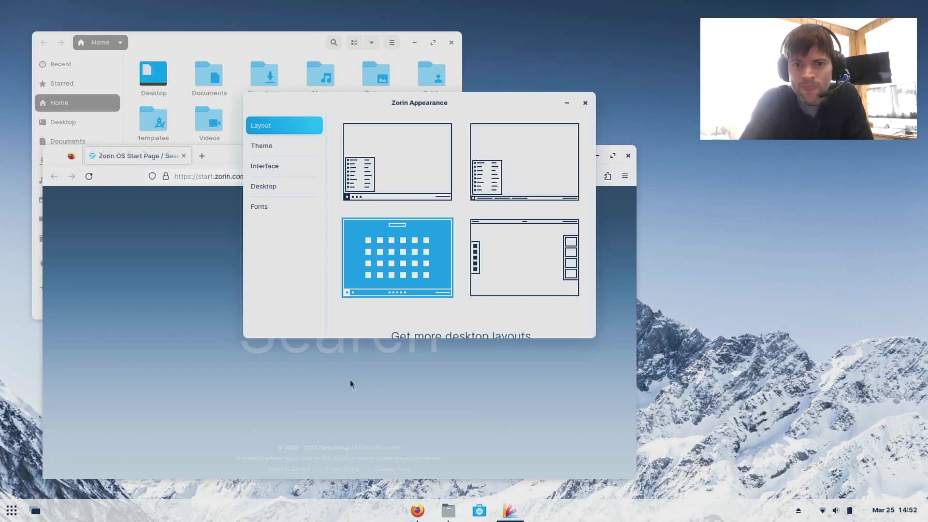
- Apply the GNOME Shell-like desktop layout and check its activities overview
click(500, 270)
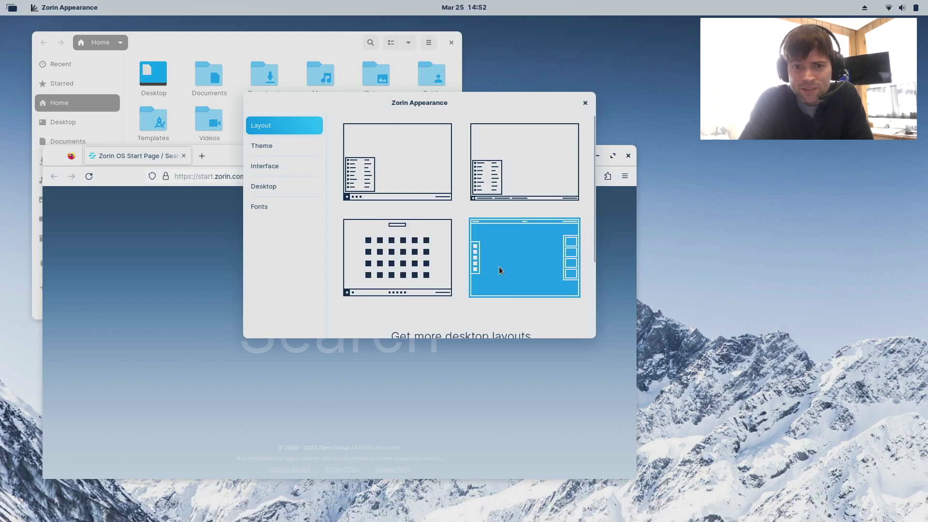
click(4, 8)
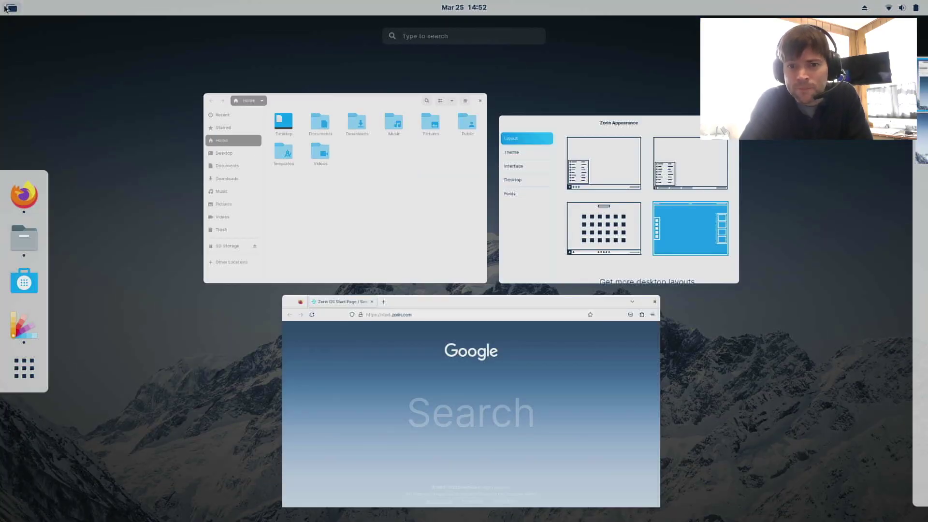
click(5, 9)
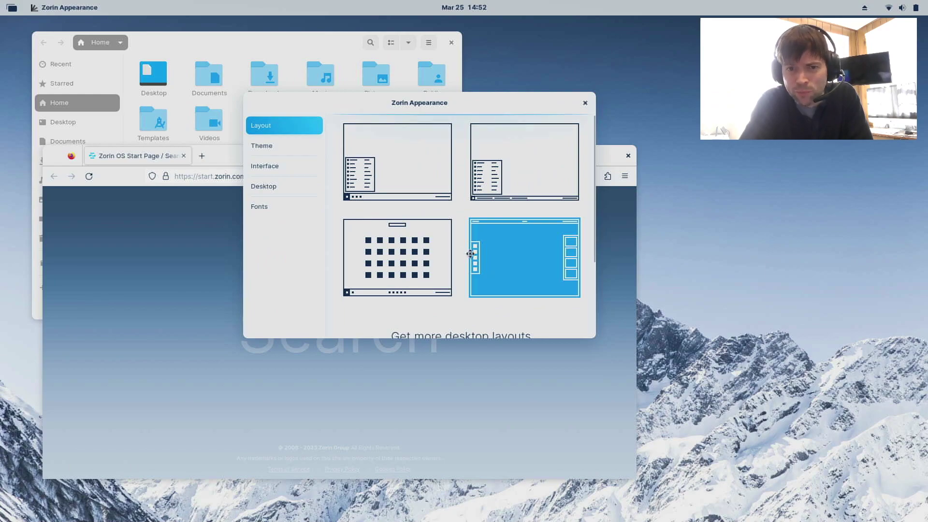
- Open the Zorin OS Pro upgrade page, examine its premium and standard desktop layouts, and close the browser
scroll(471, 256, down, 3)
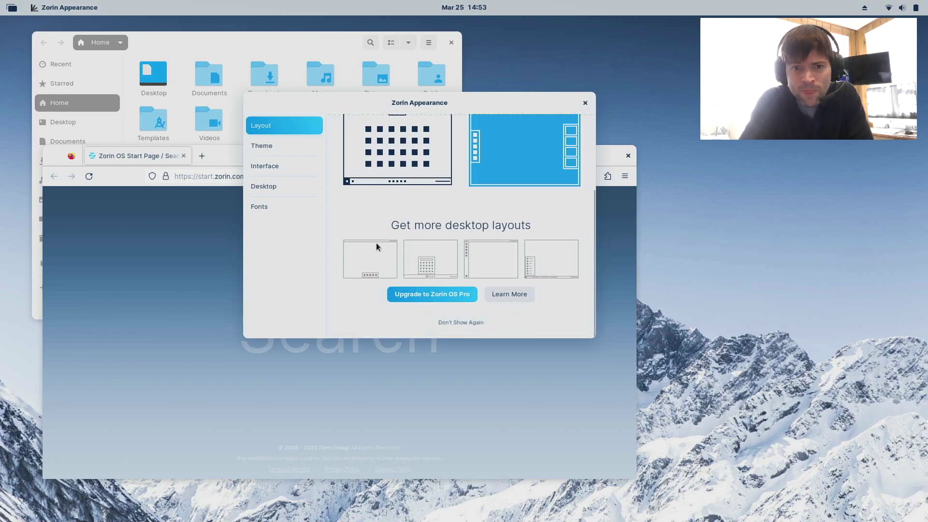
click(432, 294)
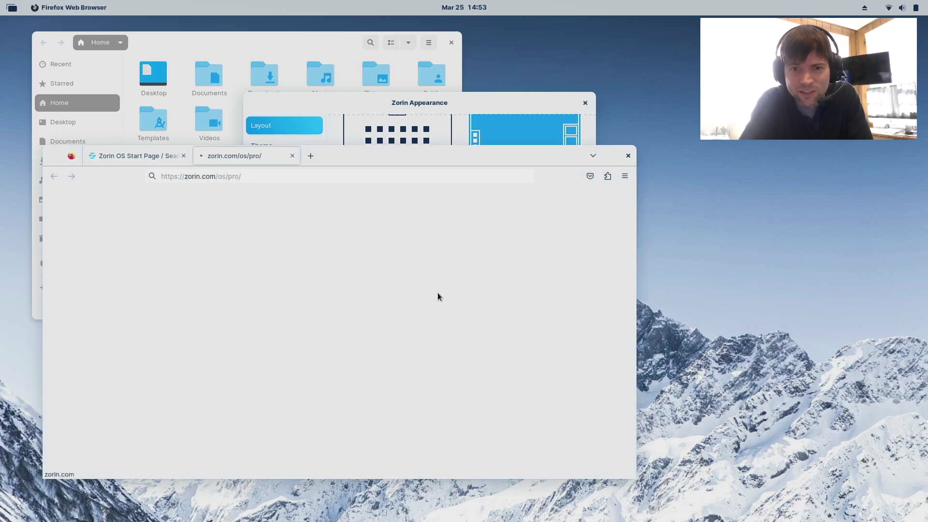
drag(447, 148, 487, 132)
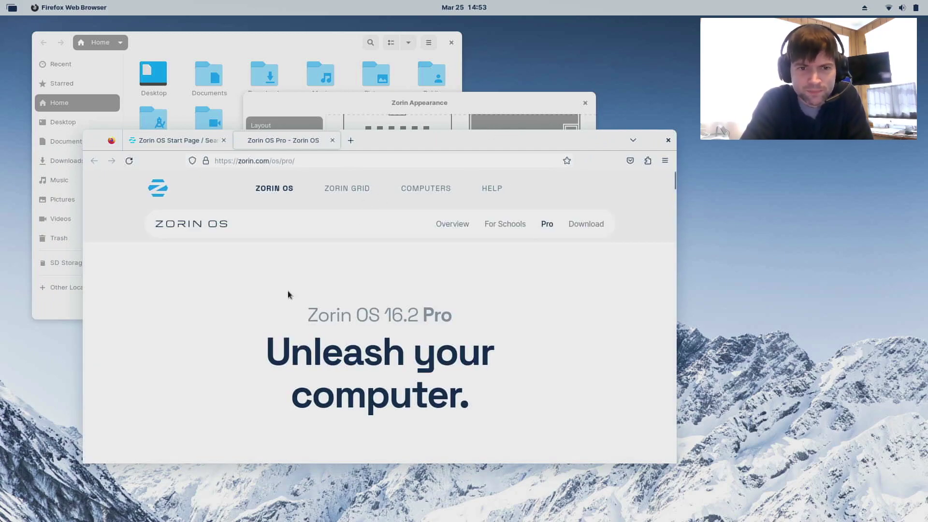
scroll(258, 305, down, 5)
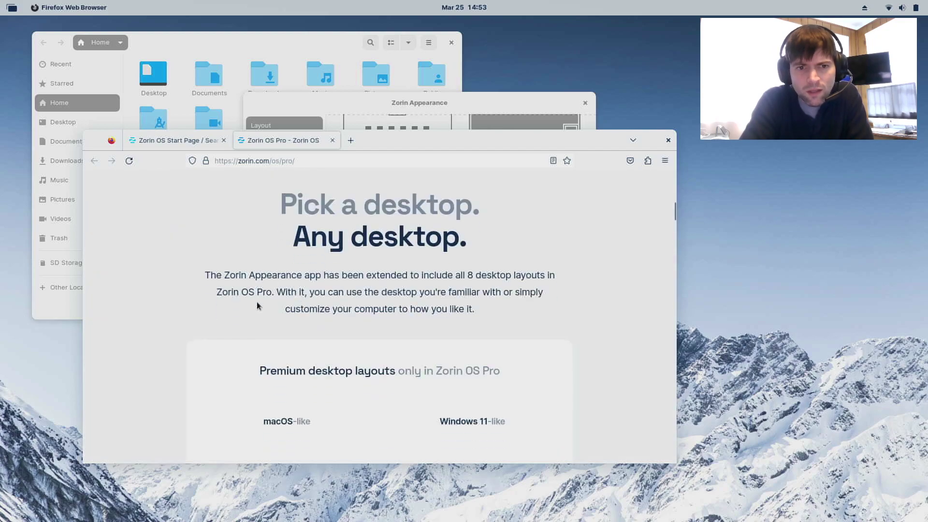
drag(256, 296, 256, 257)
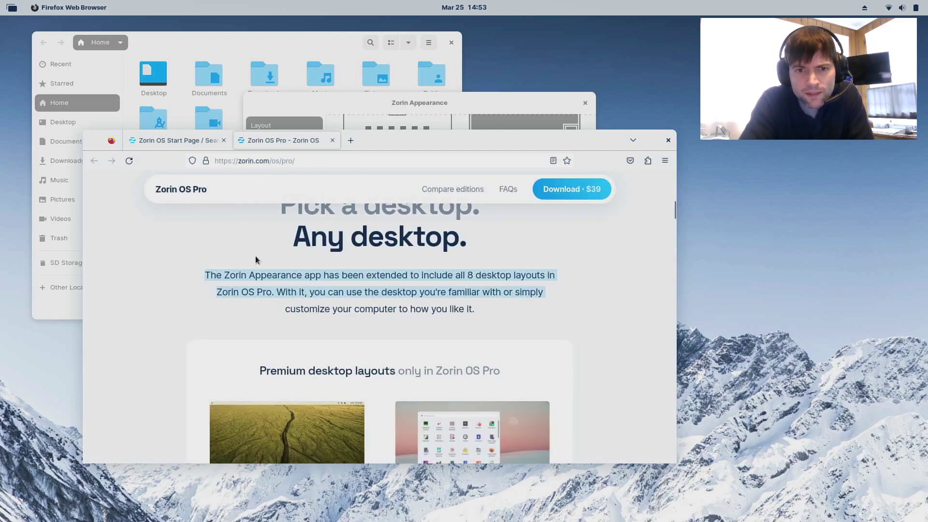
scroll(255, 260, down, 5)
scroll(165, 305, down, 10)
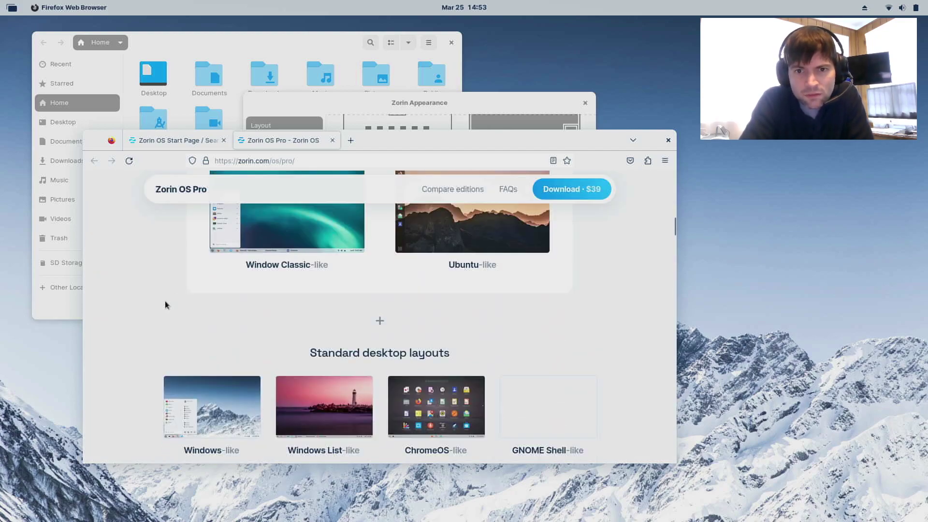
key(Home)
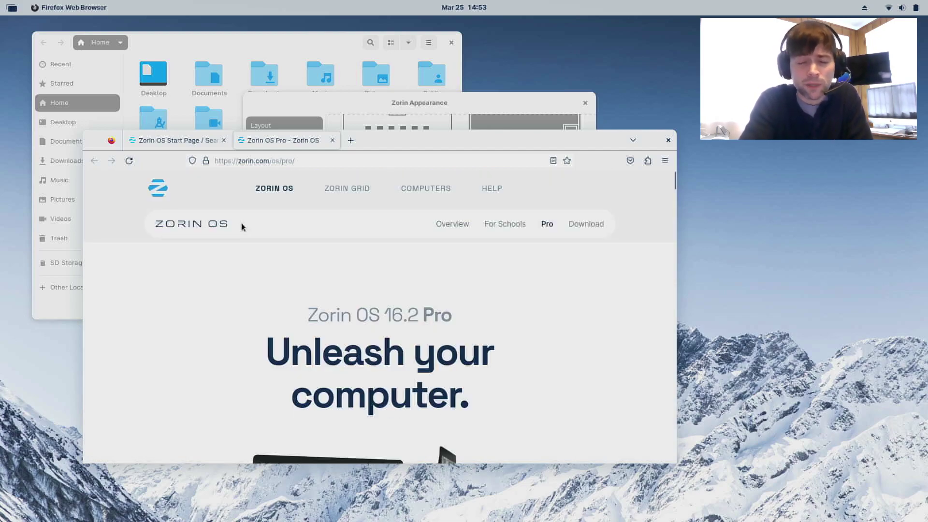
click(189, 141)
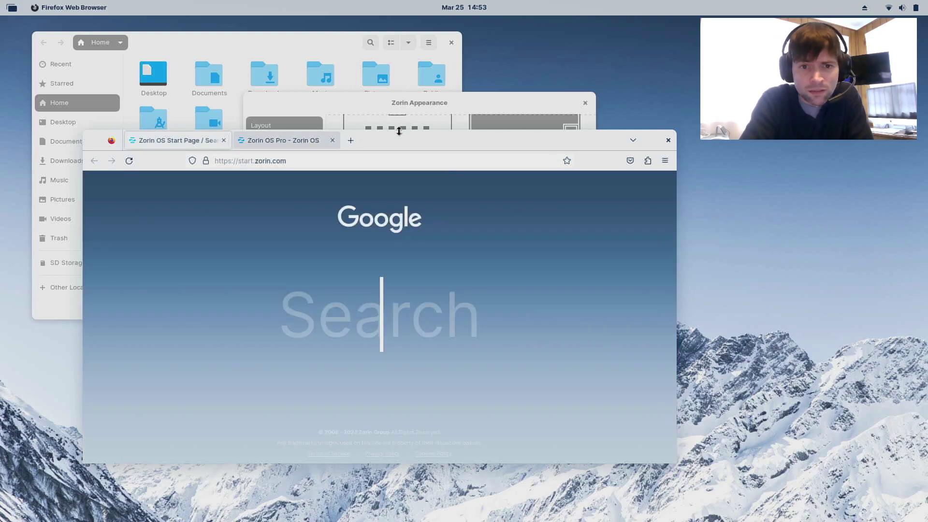
click(669, 141)
- Close the Zorin Appearance window and move the Files window closer to the middle of the desktop
drag(546, 106, 585, 161)
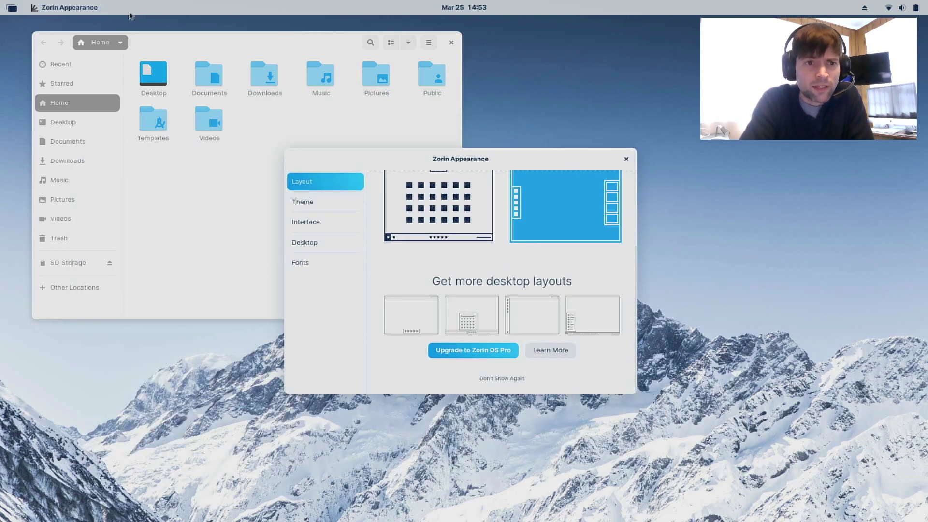
click(6, 19)
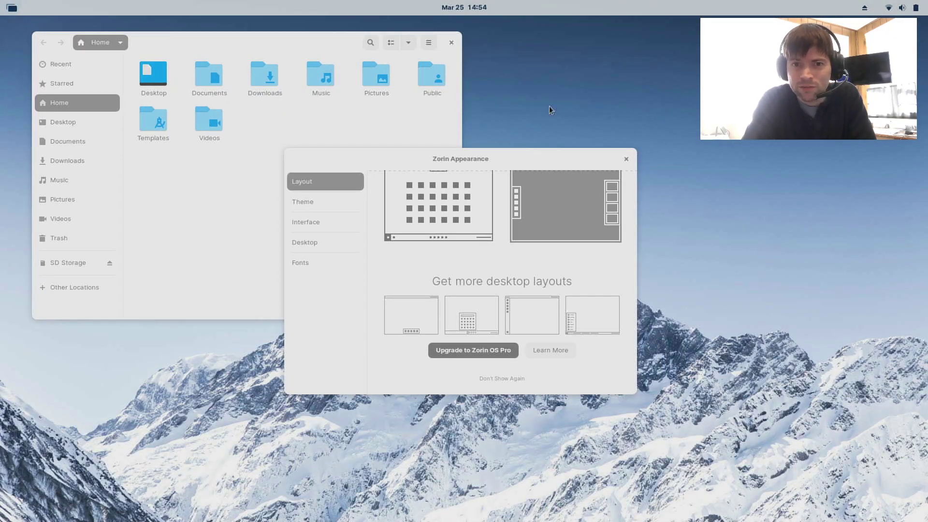
click(518, 161)
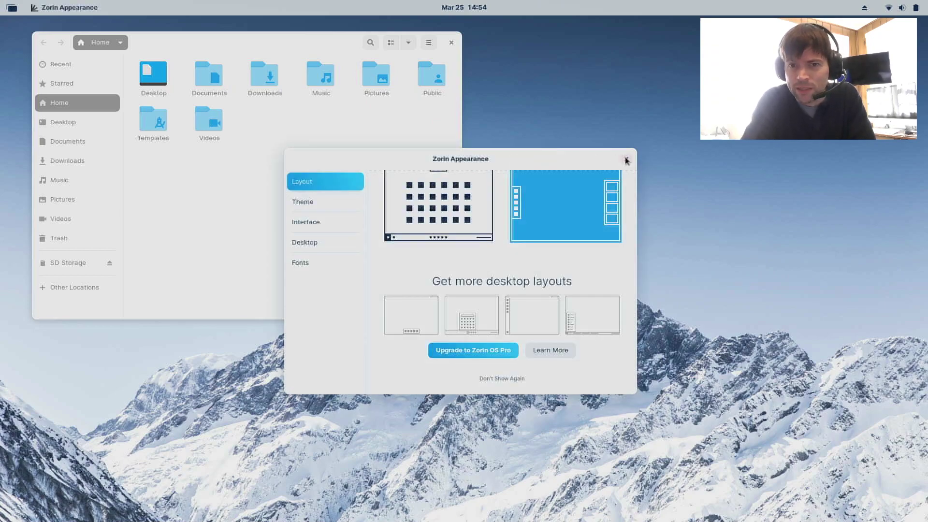
click(626, 159)
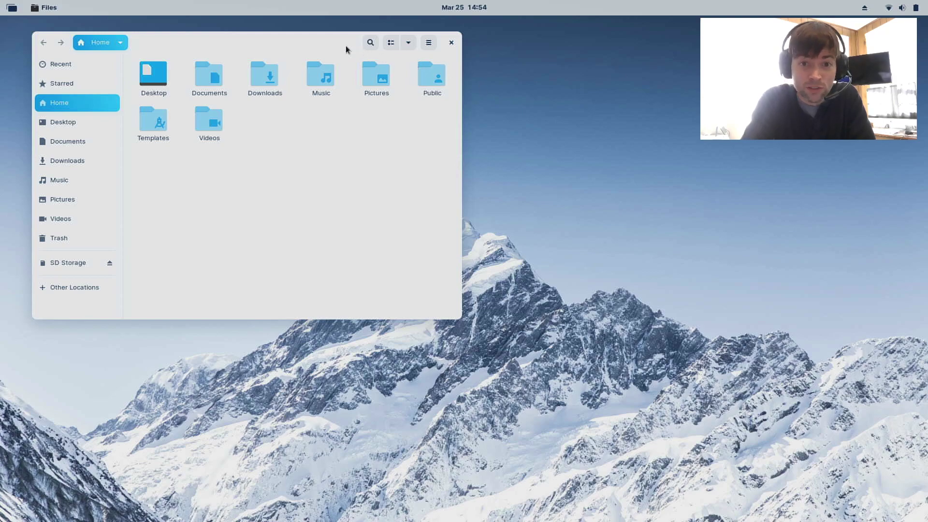
drag(332, 46, 372, 111)
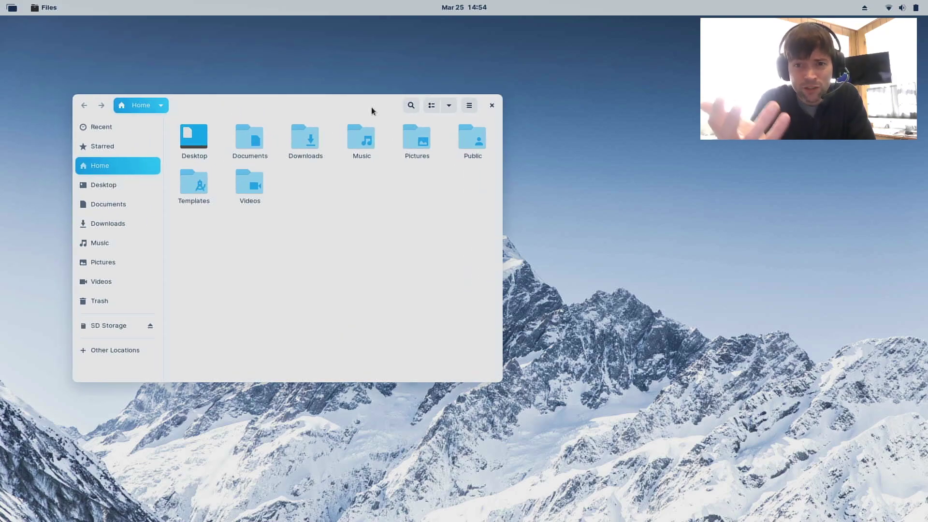
drag(229, 17, 80, 28)
click(11, 8)
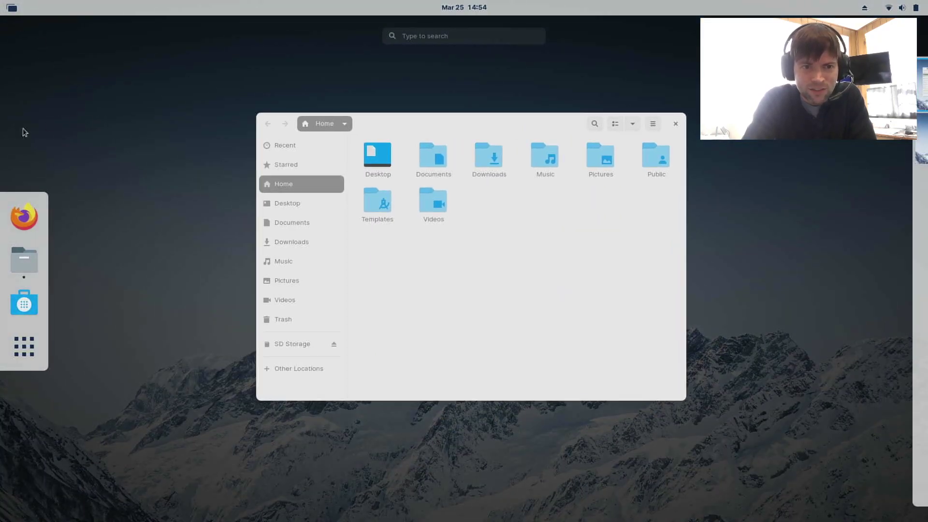
click(25, 214)
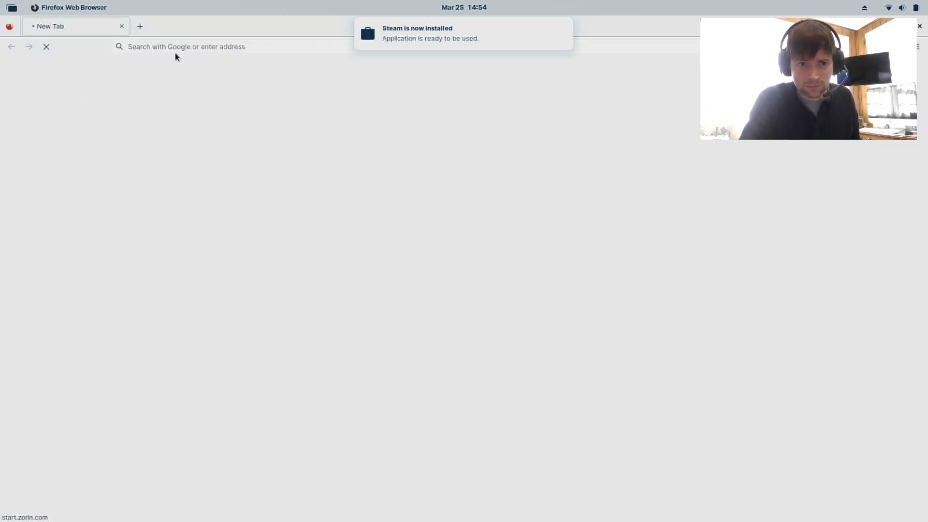
click(202, 45)
text(zorinhttps://start.zorin.com)
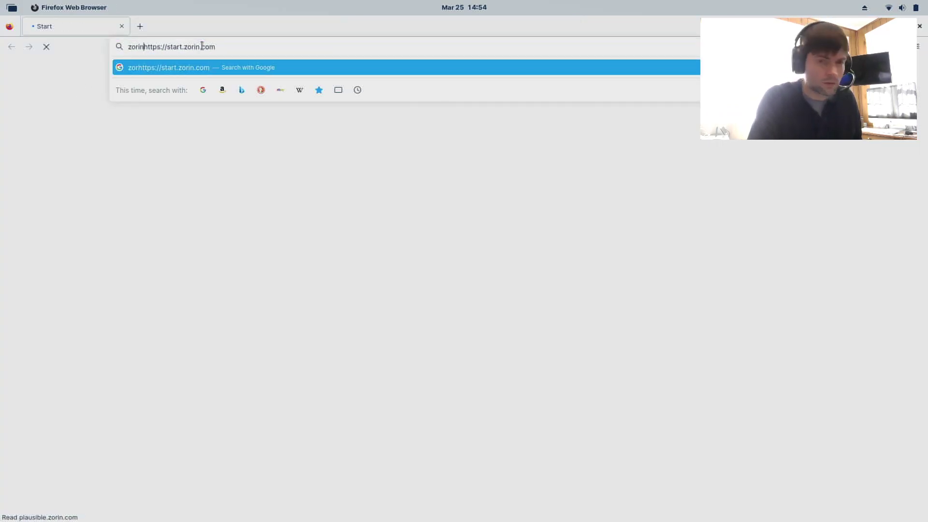
key(Return)
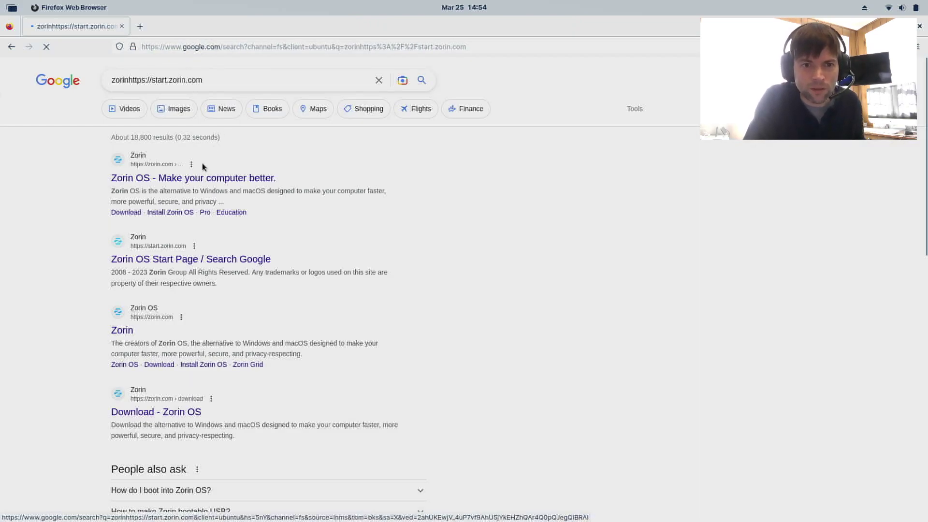
- Open the Zorin OS website's download page and compare the Pro, Core and Lite editions of Zorin OS 16.2
click(187, 179)
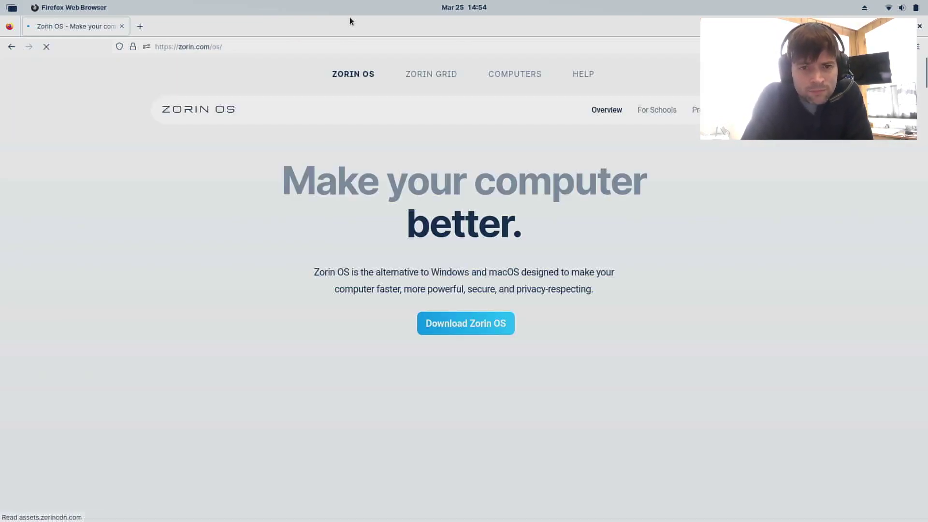
click(446, 326)
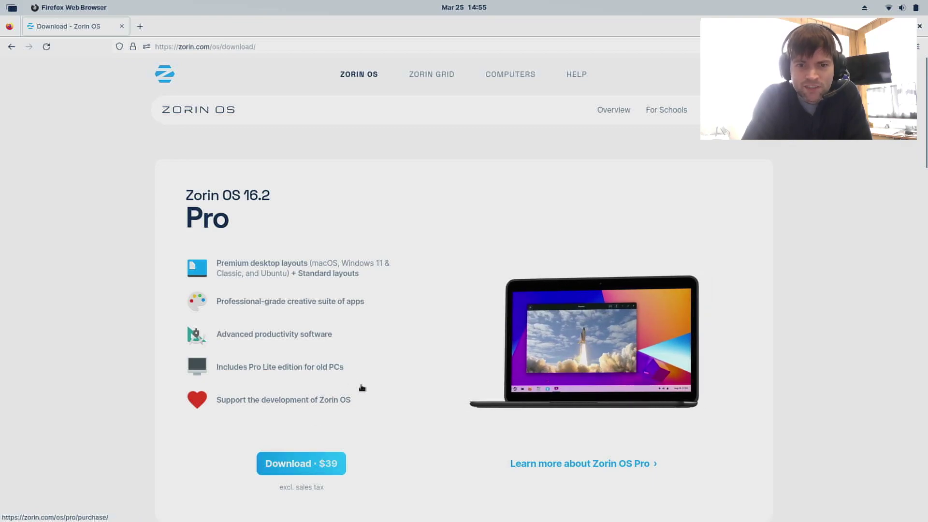
scroll(362, 386, down, 6)
scroll(360, 384, down, 10)
scroll(360, 387, up, 8)
scroll(361, 386, down, 1)
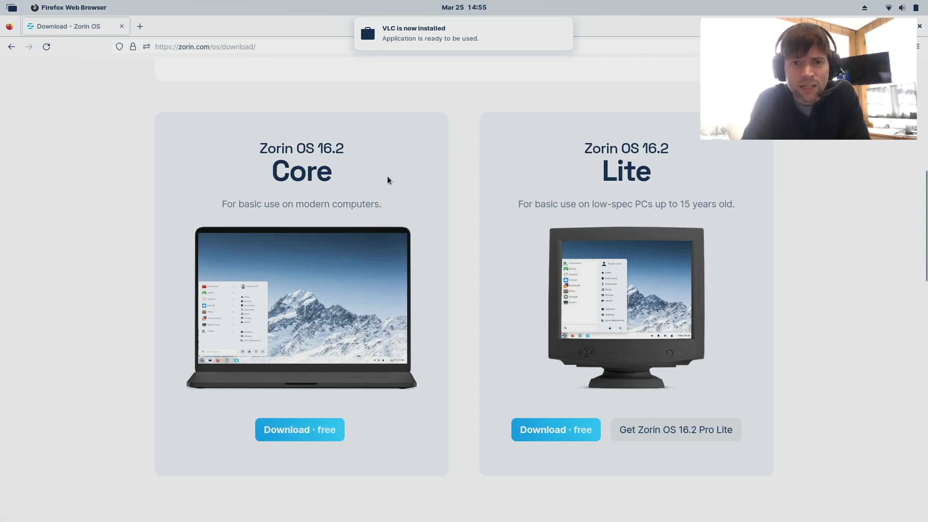
- Close the Firefox window and the Files window to clear the desktop
drag(317, 27, 241, 151)
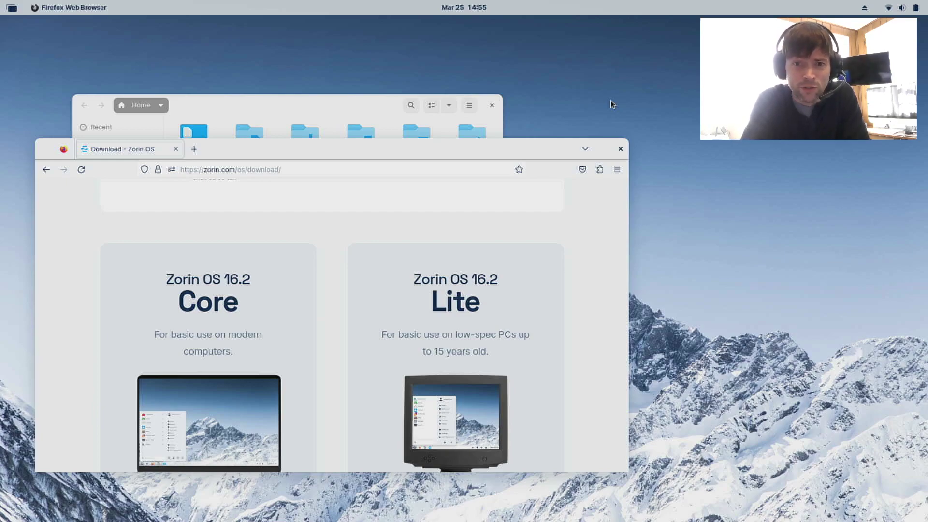
click(619, 150)
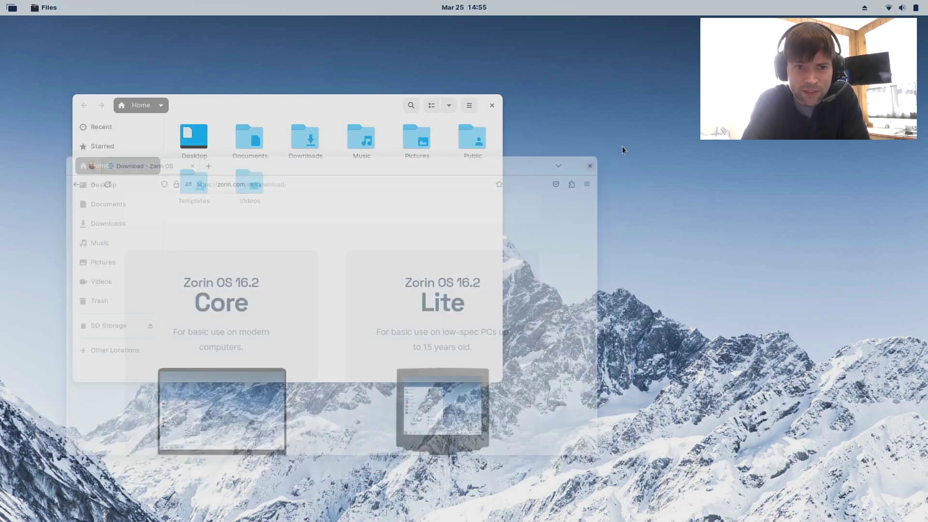
drag(309, 115, 341, 139)
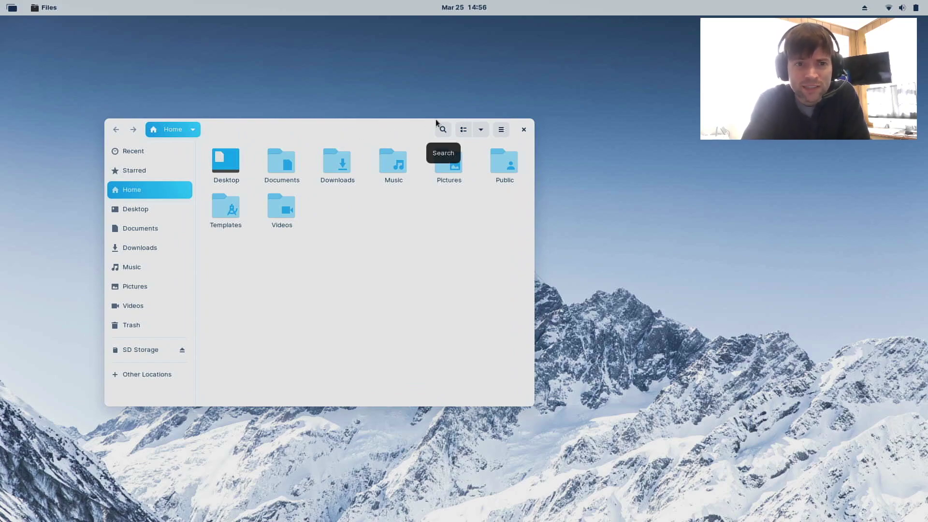
click(524, 129)
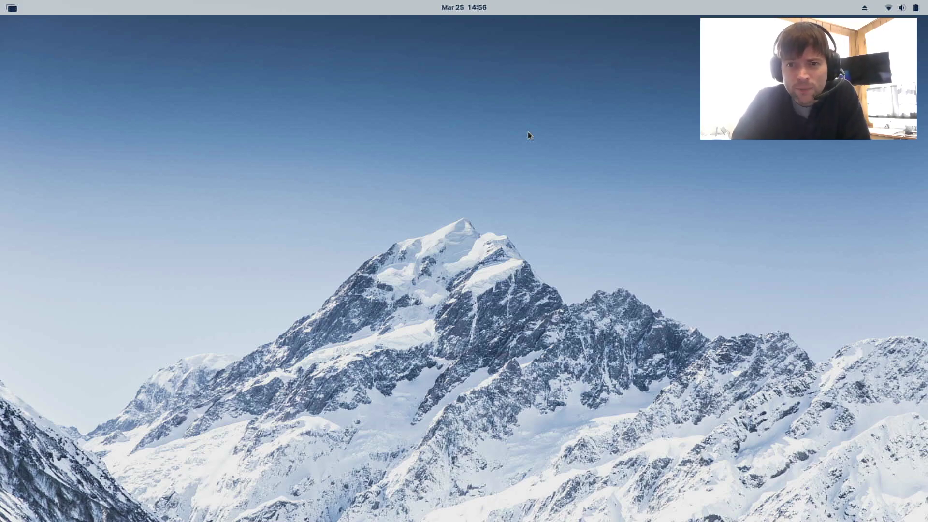